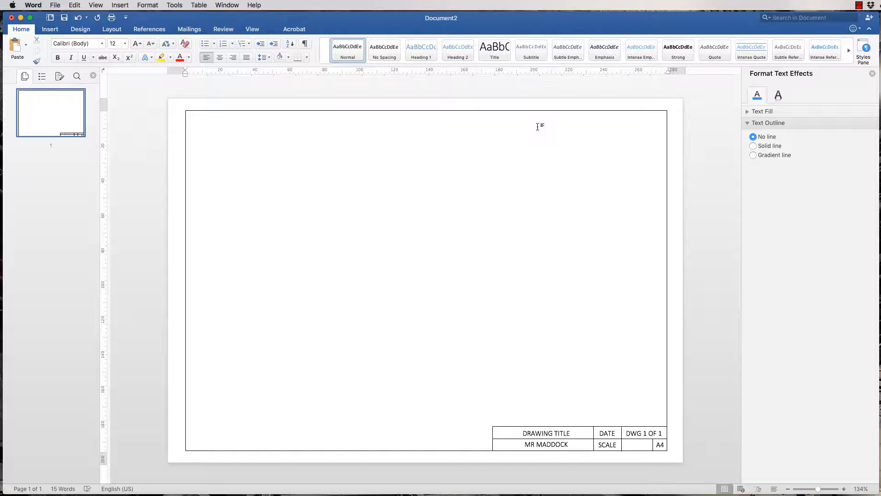
# Create a new blank document, bring its window into place and set the page orientation to landscape
pyautogui.click(54, 6)
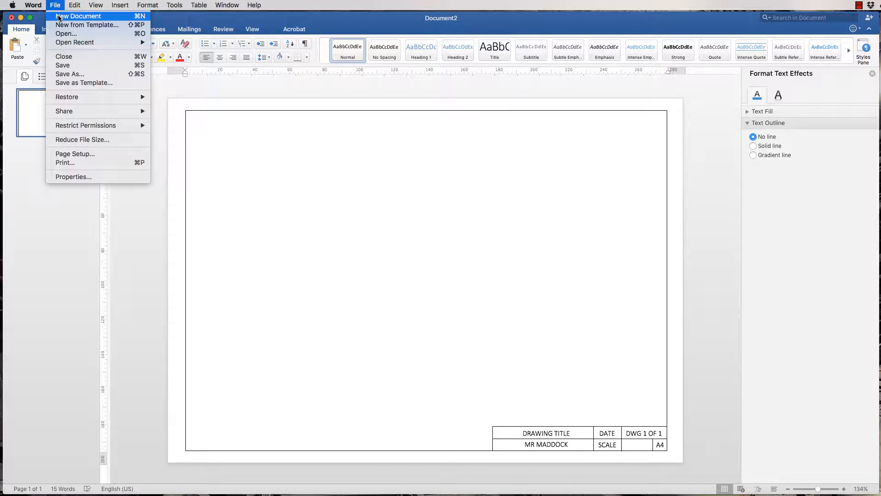
pyautogui.click(59, 17)
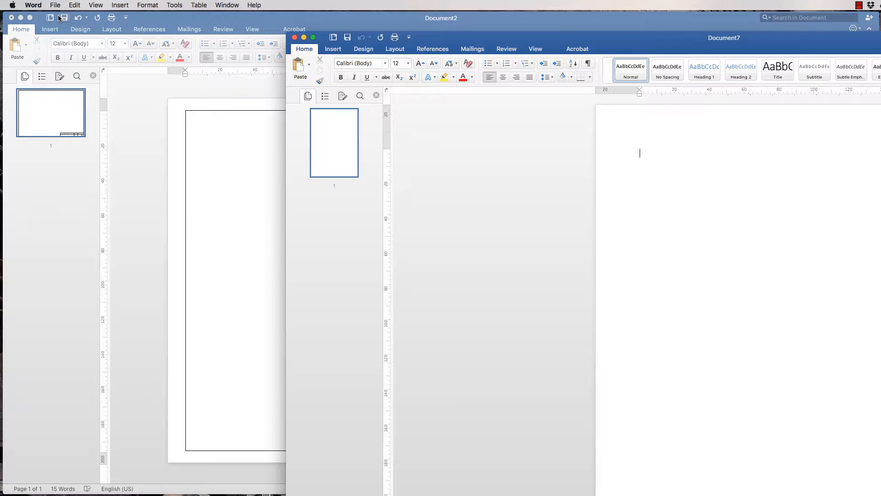
pyautogui.moveTo(649, 42); pyautogui.dragTo(365, 26)
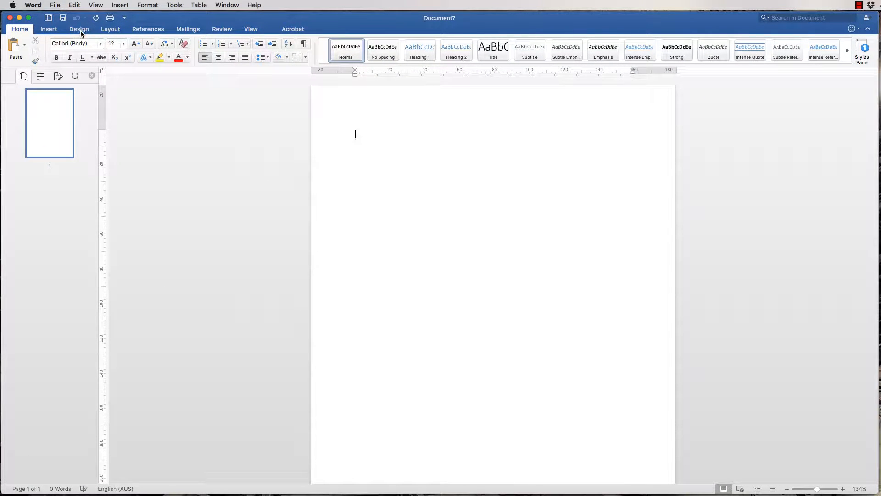
pyautogui.click(111, 31)
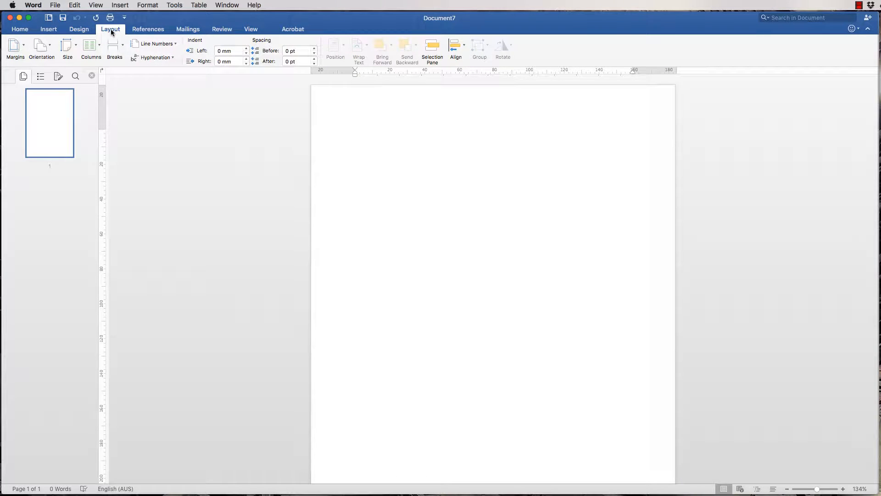
pyautogui.click(50, 47)
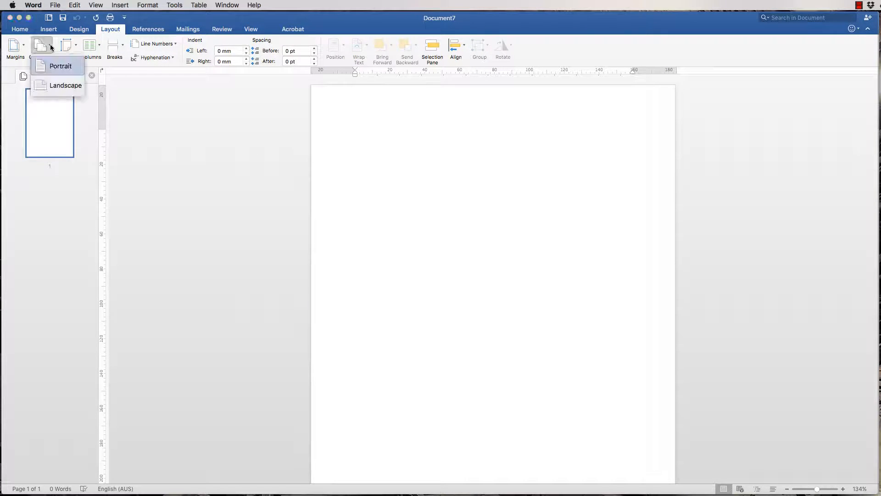
pyautogui.click(52, 86)
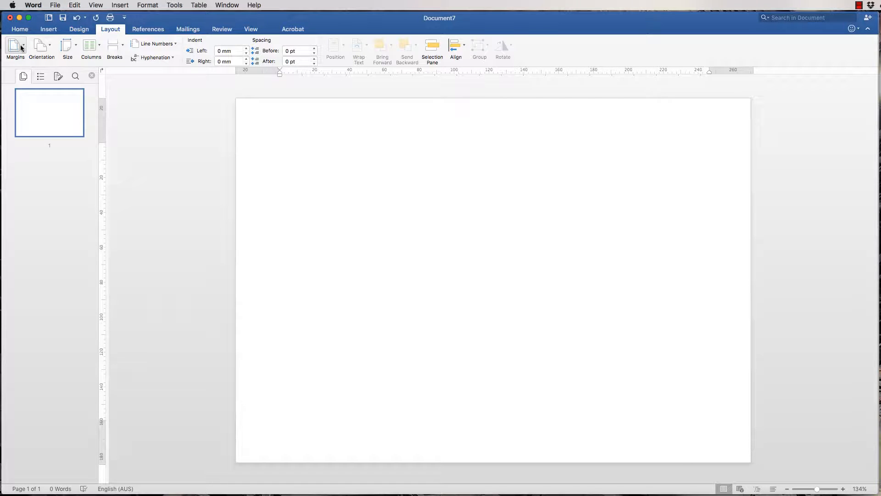
# Apply custom page margins of 5 mm at the top and bottom and 7 mm on the left and right
pyautogui.click(21, 48)
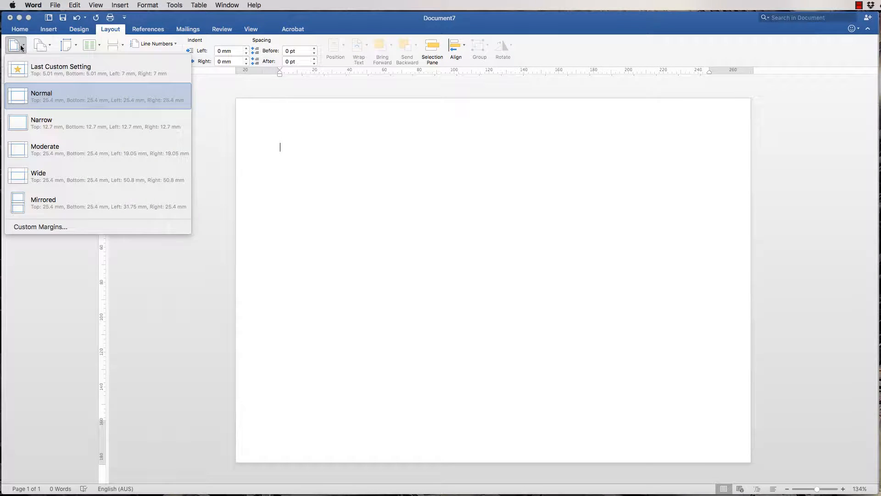
pyautogui.click(41, 227)
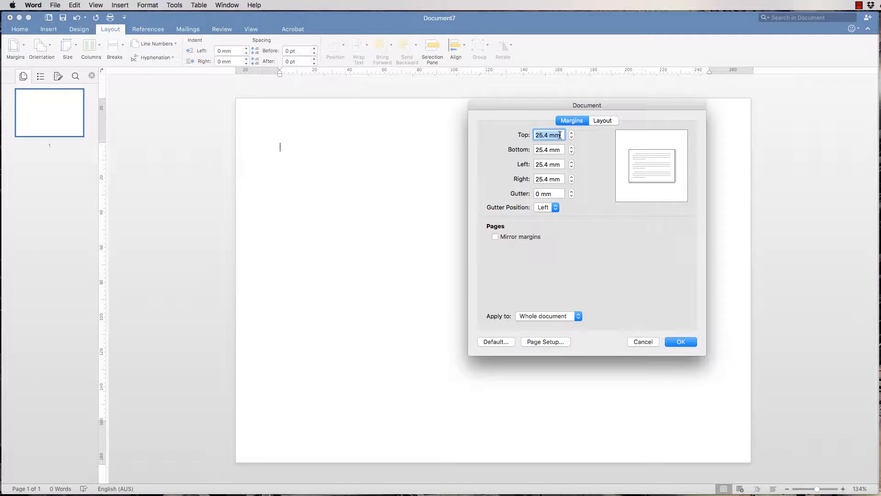
pyautogui.moveTo(560, 135); pyautogui.dragTo(531, 135)
pyautogui.write('5')
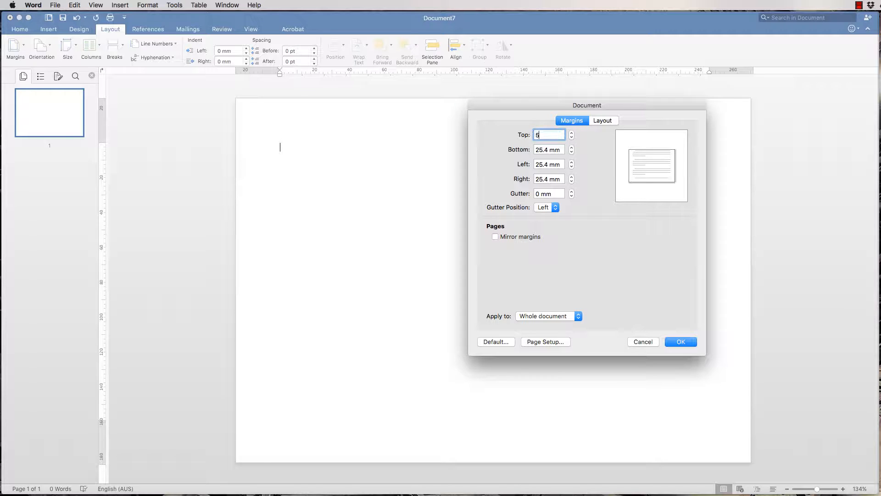
pyautogui.moveTo(563, 150); pyautogui.dragTo(522, 166)
pyautogui.write('5')
pyautogui.write('7')
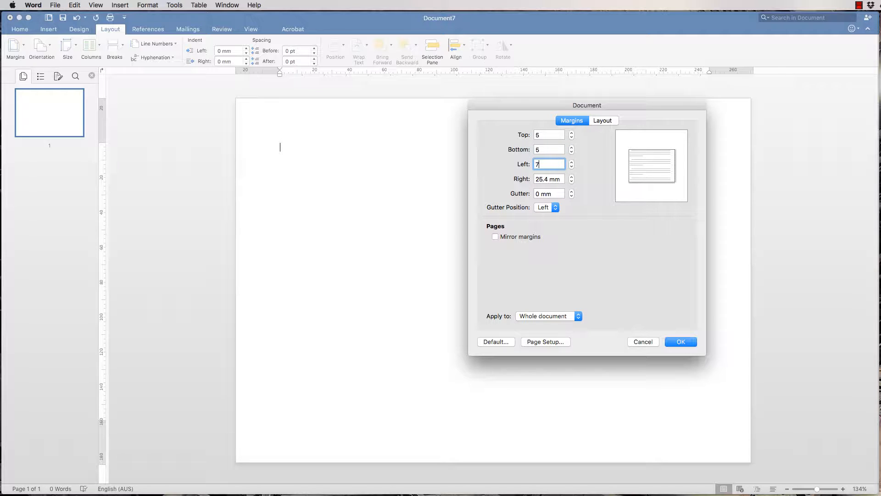
pyautogui.click(560, 178)
pyautogui.moveTo(560, 178); pyautogui.dragTo(523, 179)
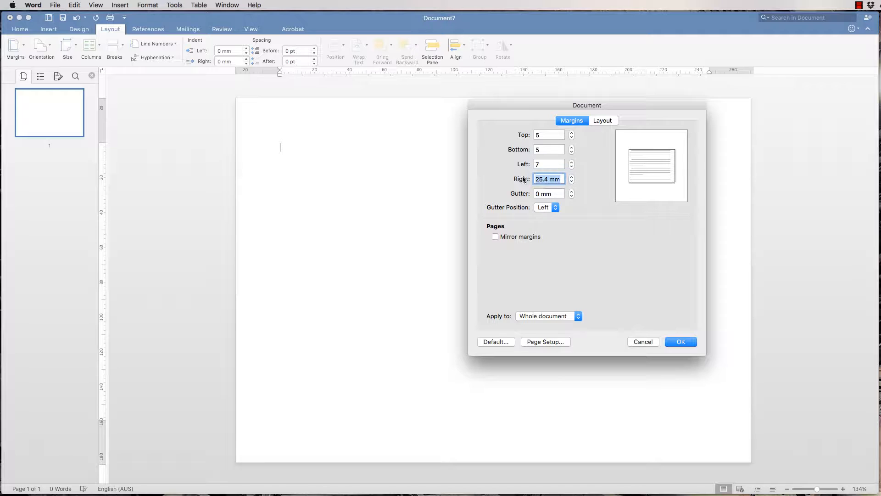
pyautogui.write('7')
pyautogui.click(679, 343)
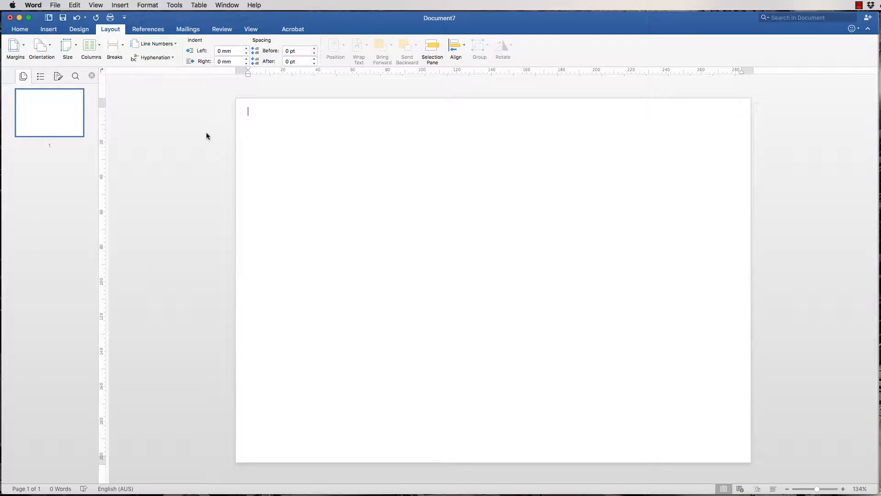
# Set the drawing grid's horizontal and vertical spacing to 1 mm in the editing preferences and display gridlines on screen
pyautogui.click(34, 6)
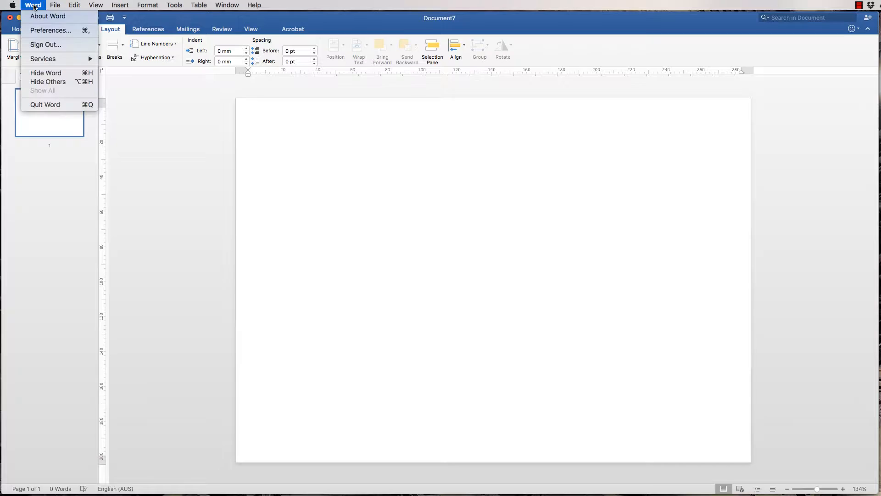
pyautogui.click(42, 30)
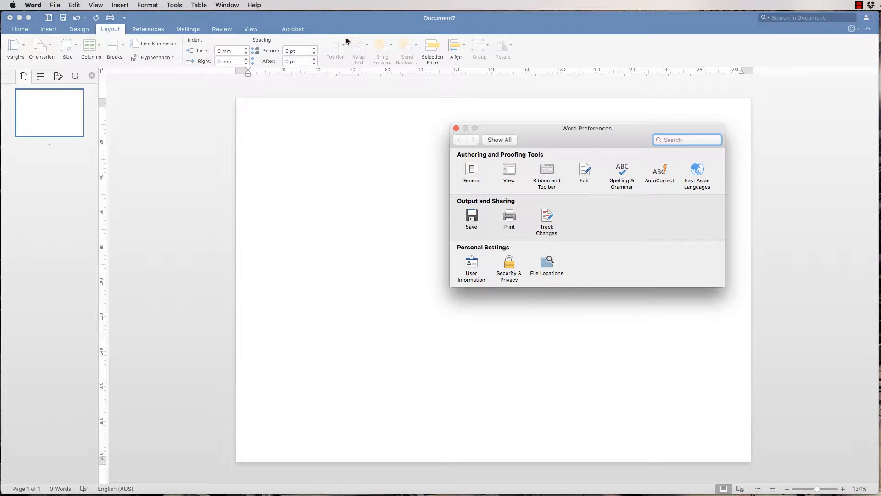
pyautogui.click(584, 170)
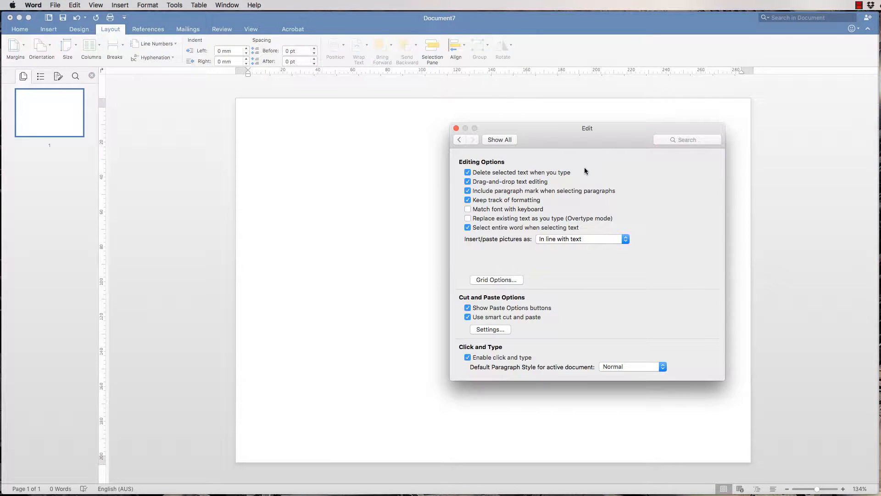
pyautogui.click(483, 280)
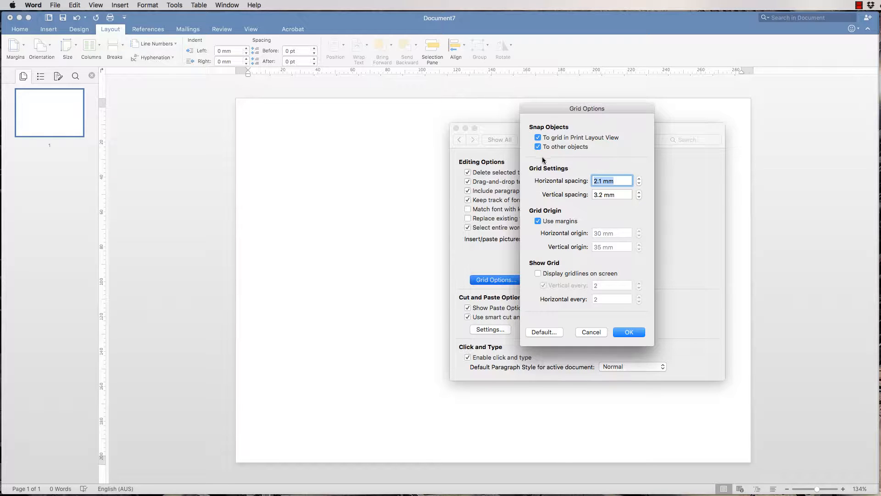
pyautogui.click(624, 180)
pyautogui.moveTo(624, 180); pyautogui.dragTo(588, 178)
pyautogui.write('1')
pyautogui.click(617, 194)
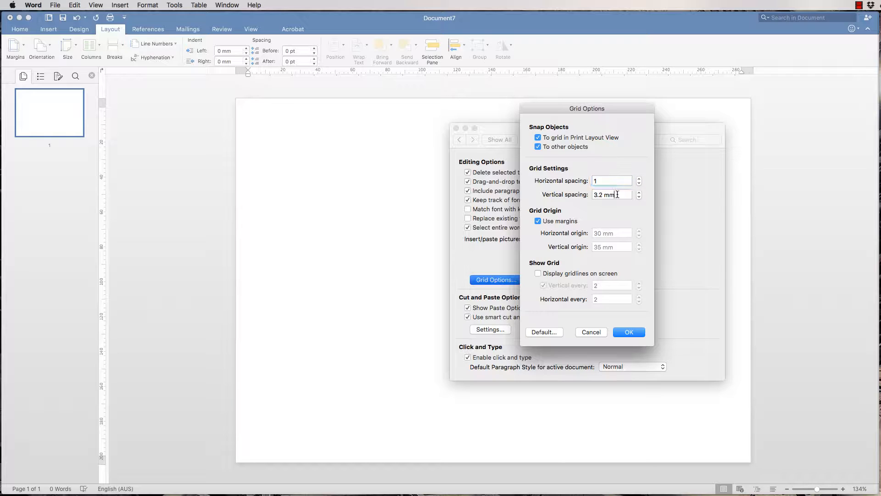
pyautogui.moveTo(617, 194); pyautogui.dragTo(589, 193)
pyautogui.write('1')
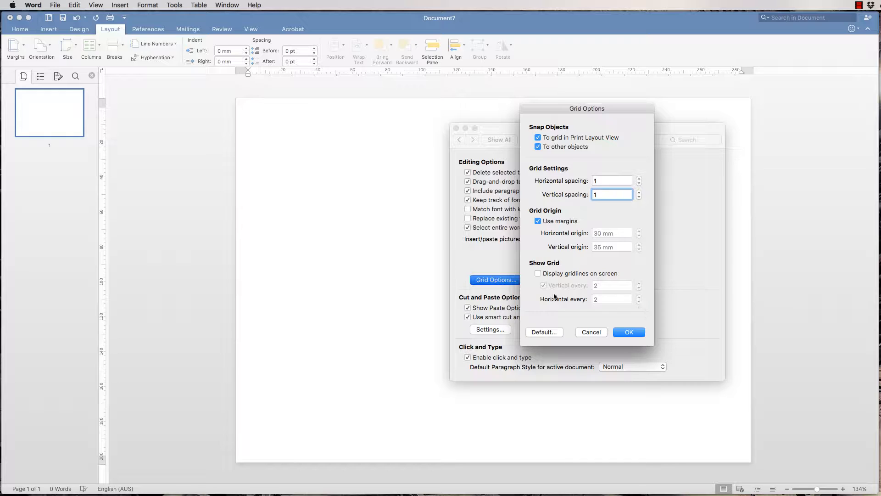
pyautogui.click(539, 274)
pyautogui.click(628, 333)
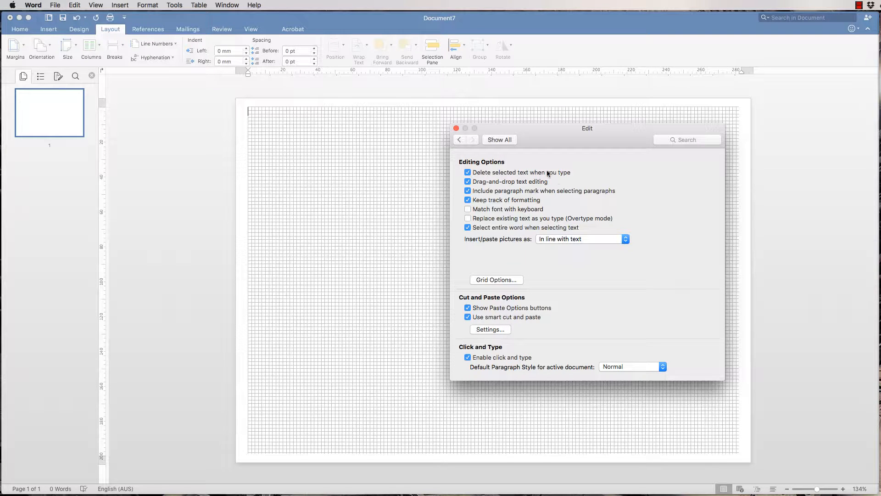
pyautogui.click(456, 128)
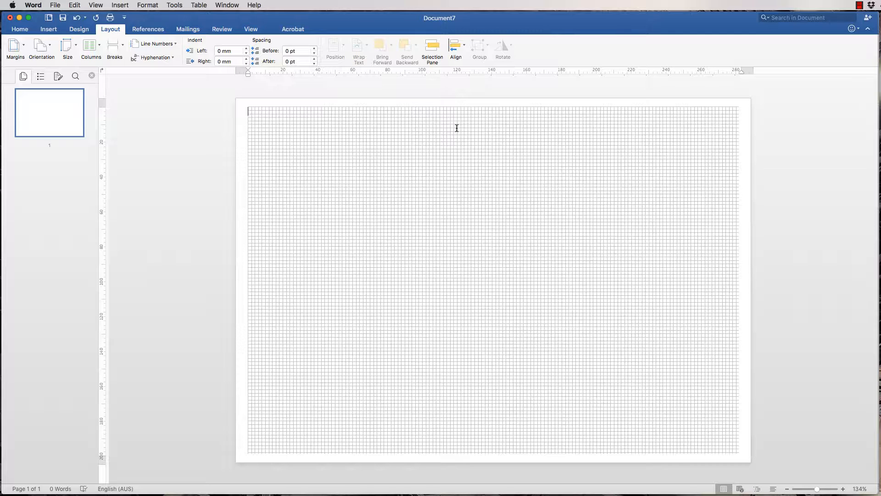
# Draw a horizontal line about 284 mm long along the grid's top edge and apply the black line style
pyautogui.click(48, 29)
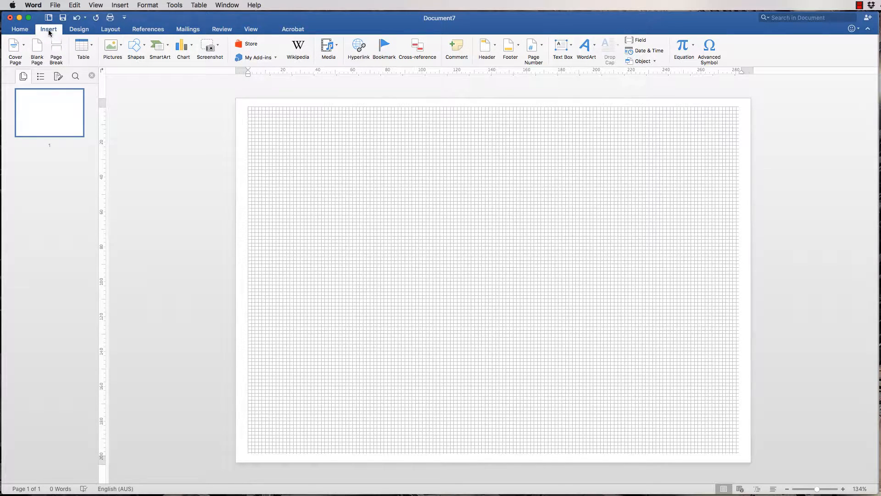
pyautogui.click(140, 45)
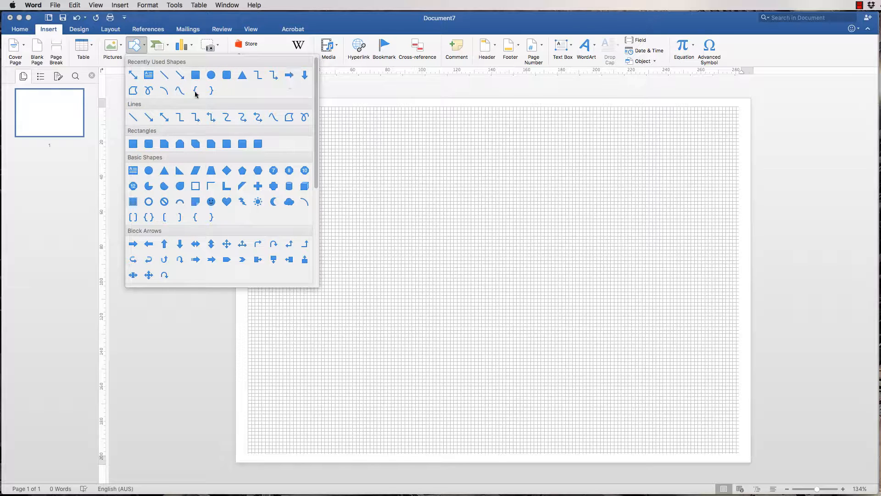
pyautogui.click(133, 119)
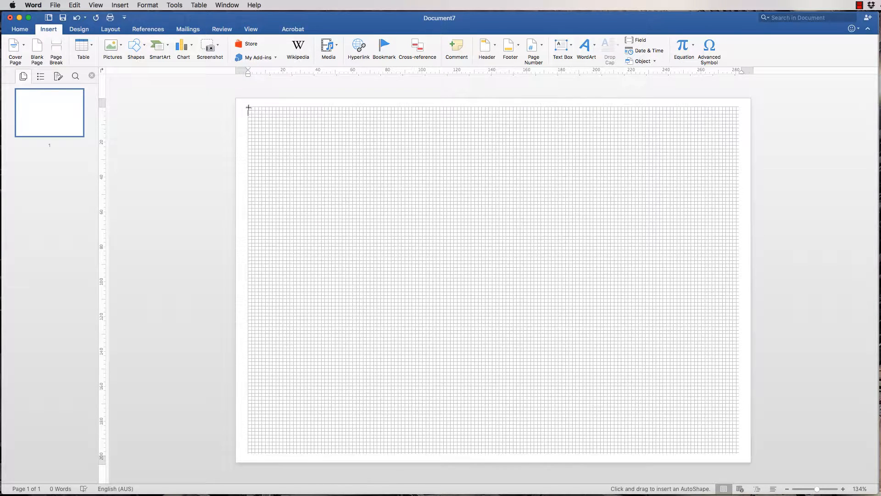
pyautogui.moveTo(248, 108); pyautogui.dragTo(292, 151)
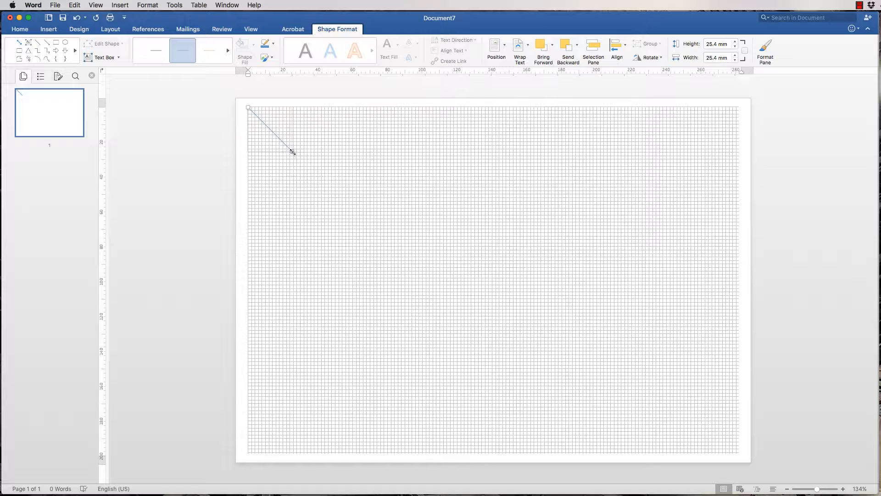
pyautogui.moveTo(292, 151); pyautogui.dragTo(739, 108)
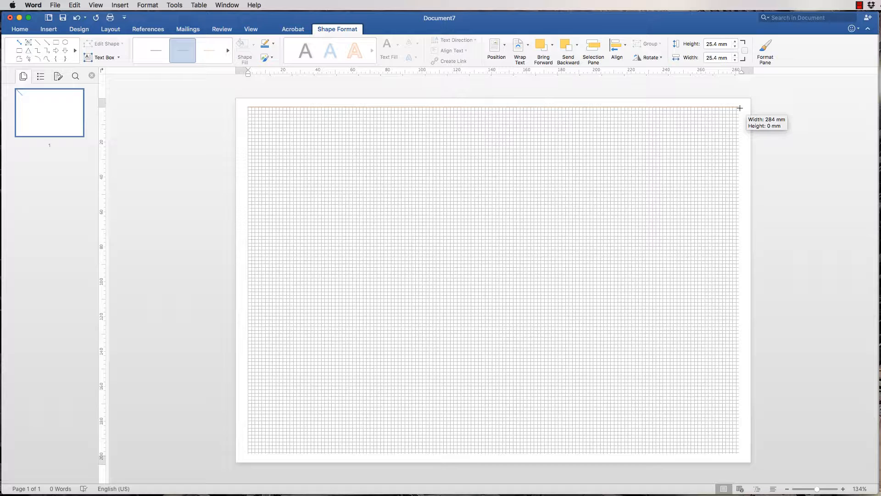
pyautogui.moveTo(739, 108); pyautogui.dragTo(739, 107)
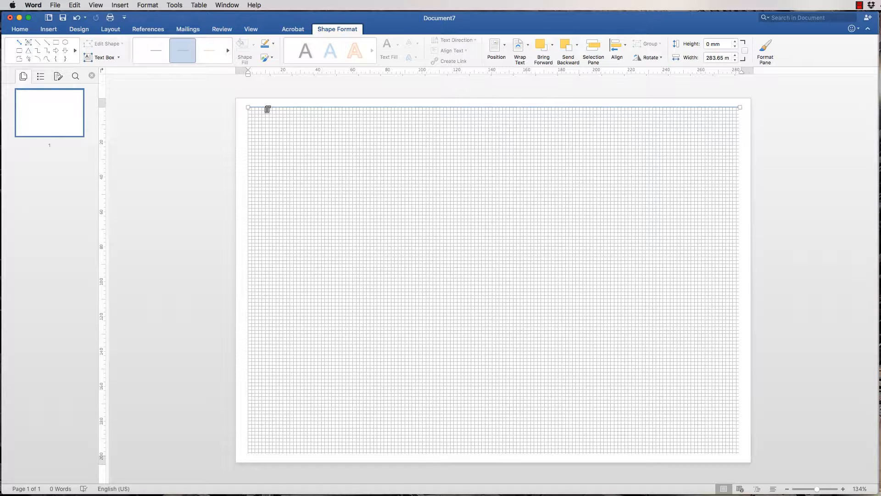
pyautogui.click(154, 52)
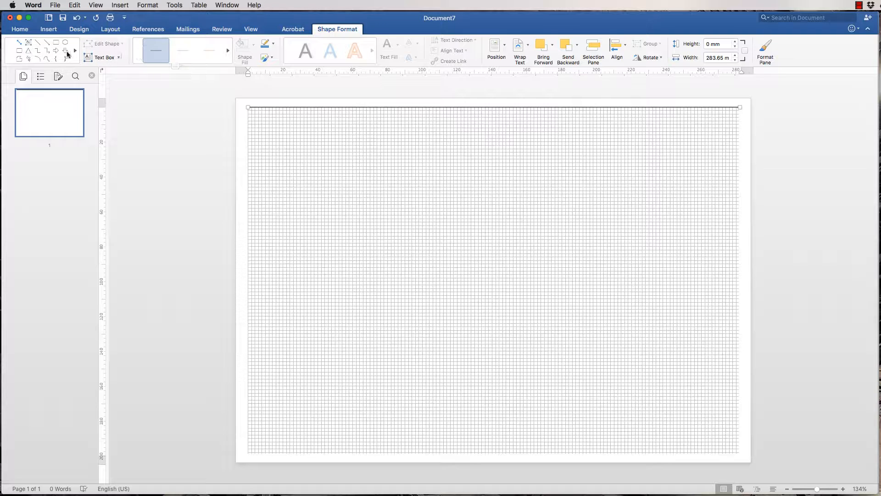
# Draw a vertical line about 200 mm long down the grid's left edge and apply the black line style
pyautogui.click(37, 43)
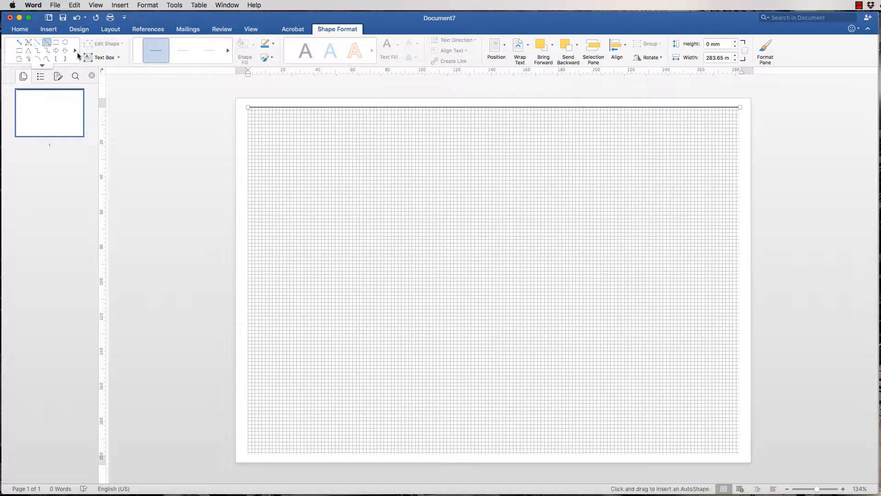
pyautogui.click(248, 107)
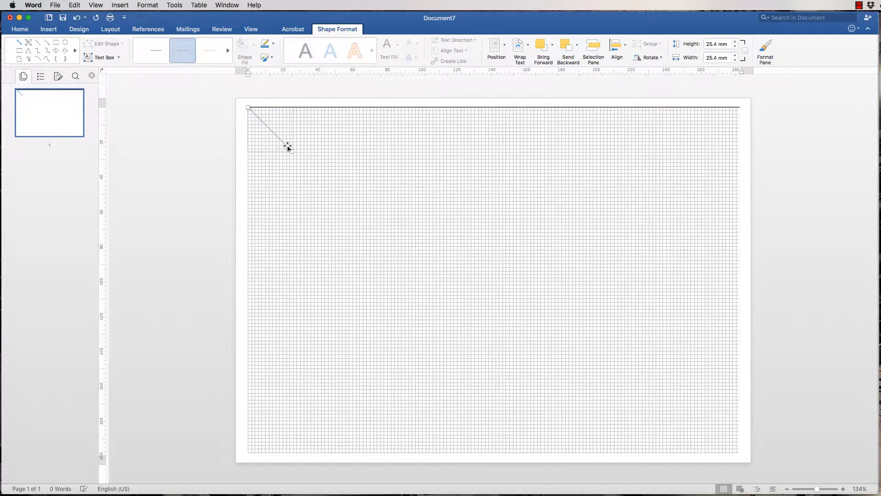
pyautogui.moveTo(291, 149); pyautogui.dragTo(249, 454)
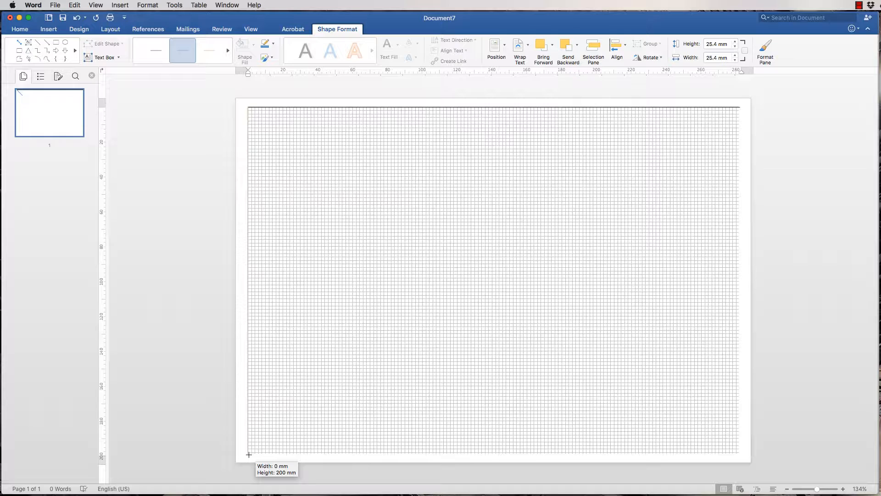
pyautogui.moveTo(248, 454); pyautogui.dragTo(249, 454)
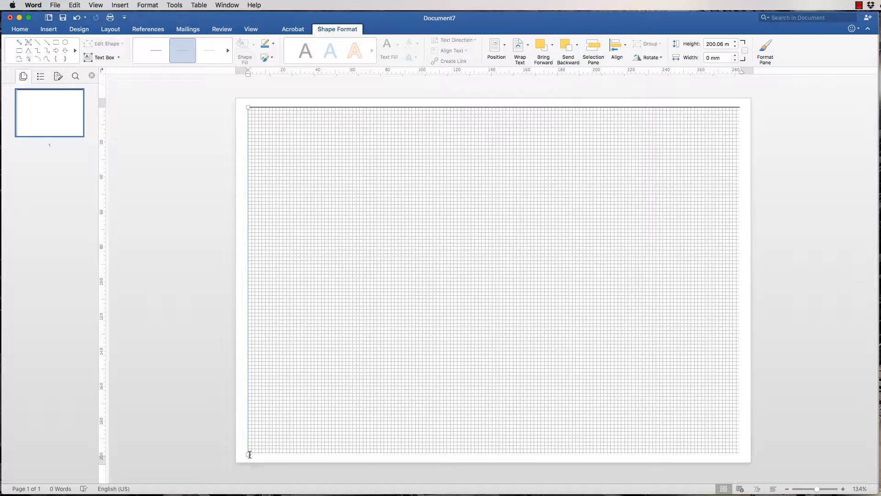
pyautogui.click(151, 51)
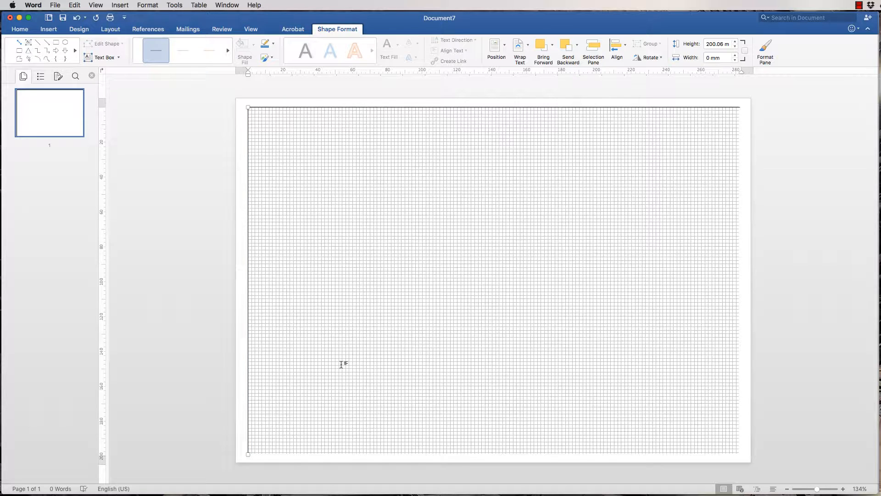
# Draw a horizontal line about 284 mm long along the grid's bottom edge and give it the black line style
pyautogui.click(38, 46)
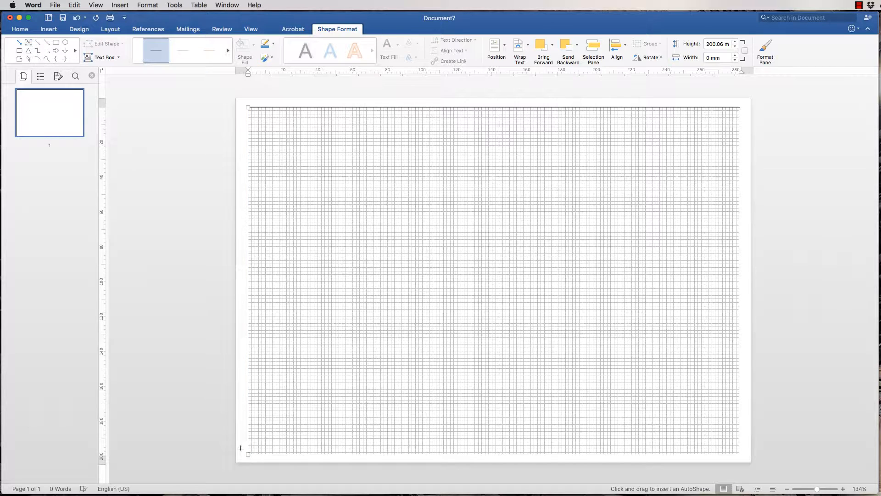
pyautogui.moveTo(248, 454); pyautogui.dragTo(740, 455)
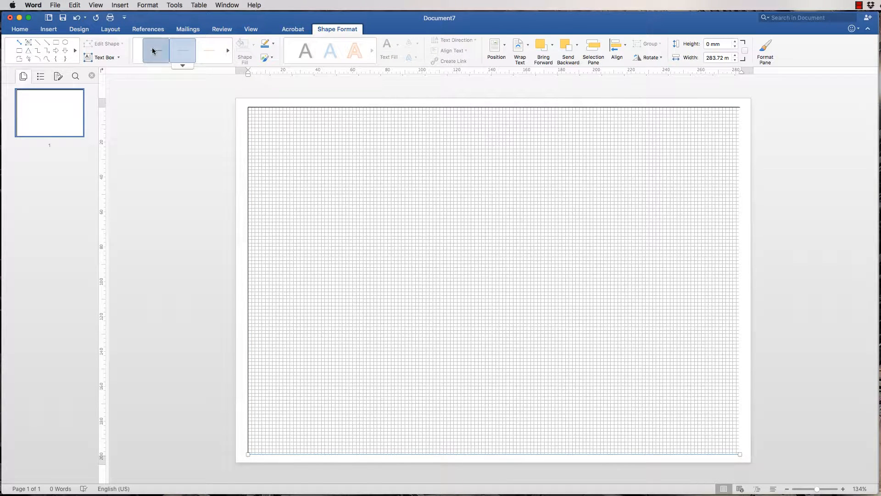
# Draw a vertical line about 200 mm long down the grid's right edge and apply the black line style
pyautogui.click(38, 46)
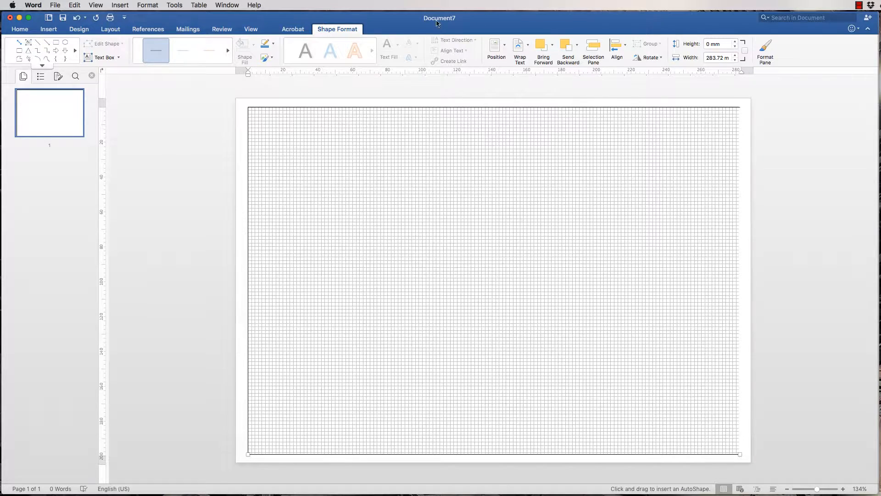
pyautogui.click(739, 107)
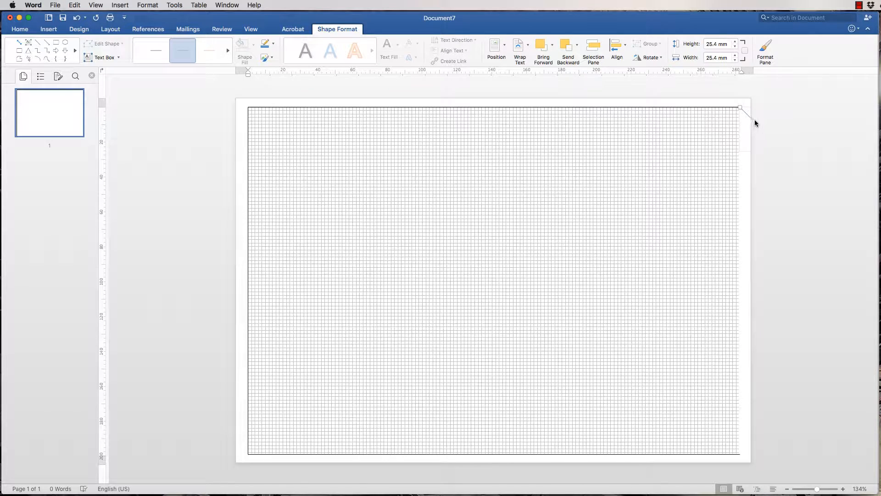
pyautogui.moveTo(745, 114)
pyautogui.mouseDown()
pyautogui.moveTo(680, 132)
pyautogui.moveTo(702, 111)
pyautogui.moveTo(739, 106)
pyautogui.mouseUp()
pyautogui.moveTo(717, 166); pyautogui.dragTo(742, 457)
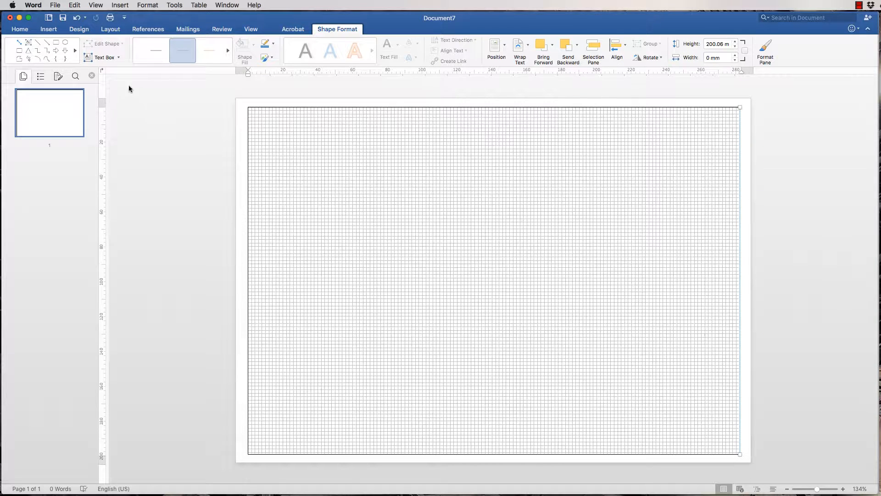
pyautogui.click(147, 52)
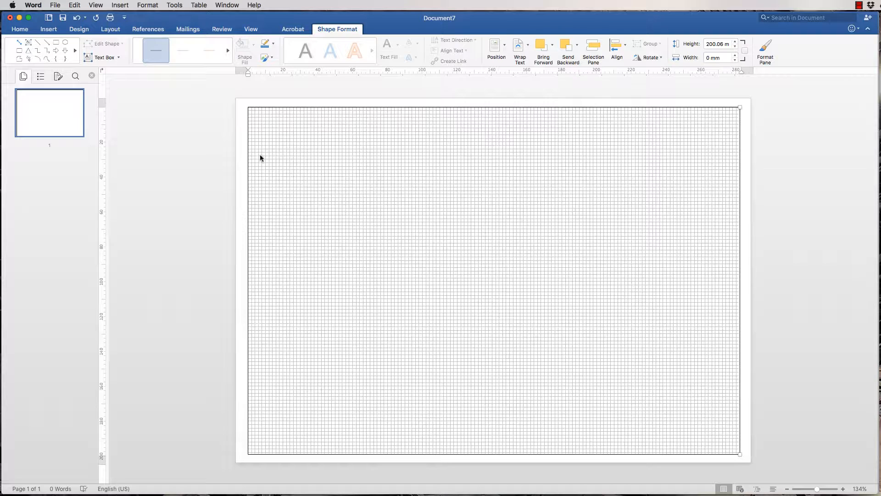
# Draw a black horizontal line about 100 mm long from the right border, 7 mm above the bottom border
pyautogui.click(48, 44)
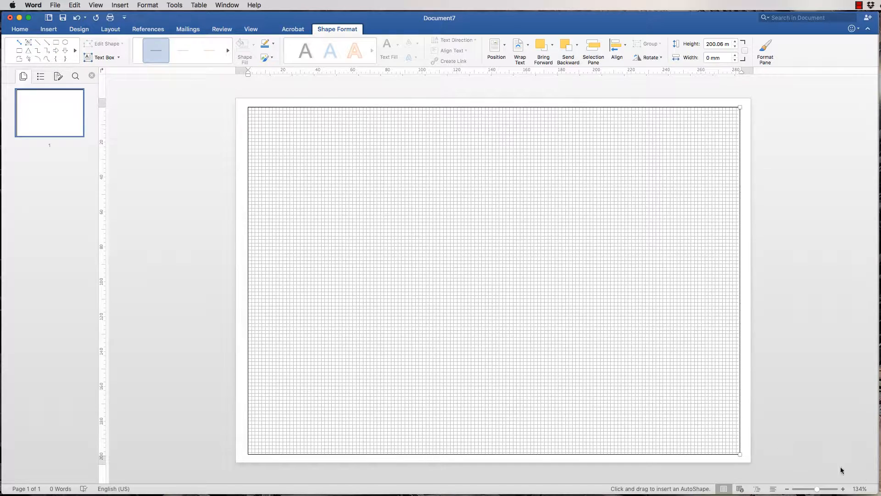
pyautogui.moveTo(816, 489); pyautogui.dragTo(822, 490)
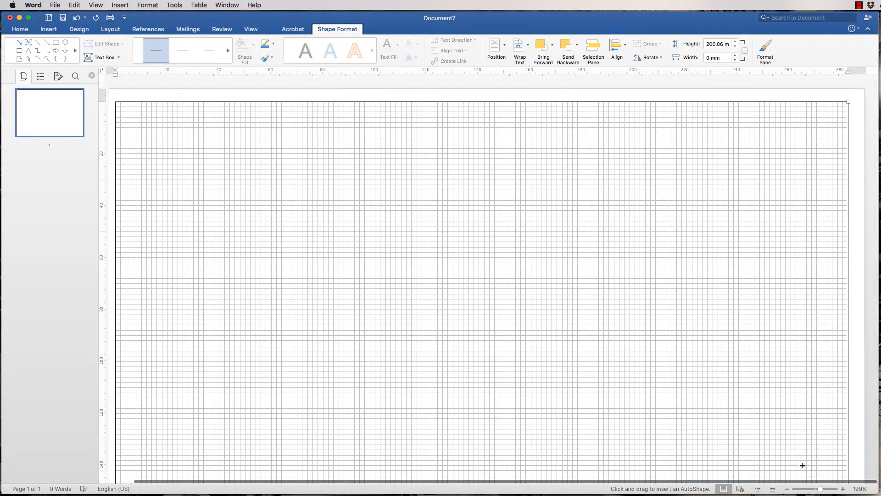
pyautogui.scroll(-7, 790, 444)
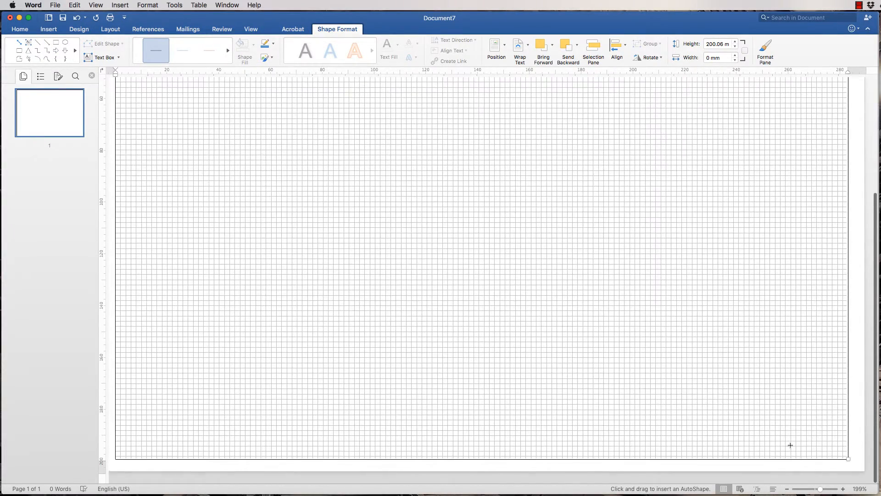
pyautogui.hscroll(1, 790, 445)
pyautogui.moveTo(821, 489); pyautogui.dragTo(822, 490)
pyautogui.scroll(-4, 804, 436)
pyautogui.scroll(-5, 804, 437)
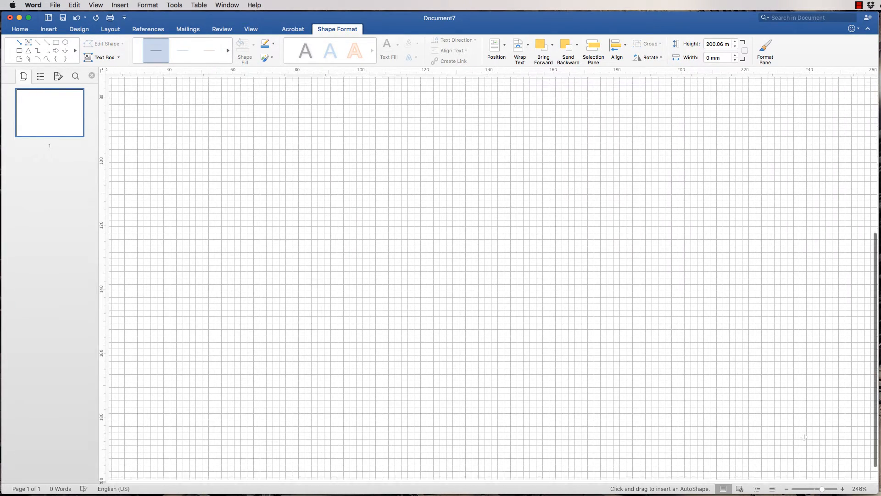
pyautogui.hscroll(3, 804, 437)
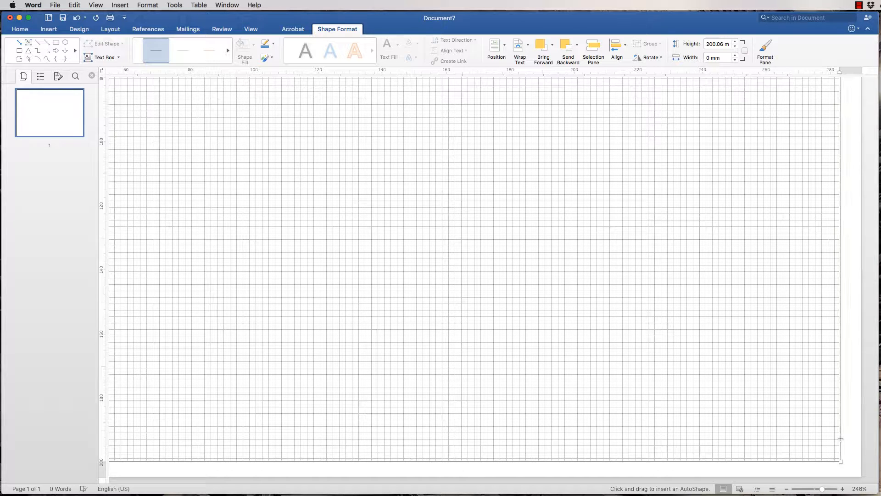
pyautogui.moveTo(841, 439); pyautogui.dragTo(841, 439)
pyautogui.moveTo(822, 441); pyautogui.dragTo(519, 438)
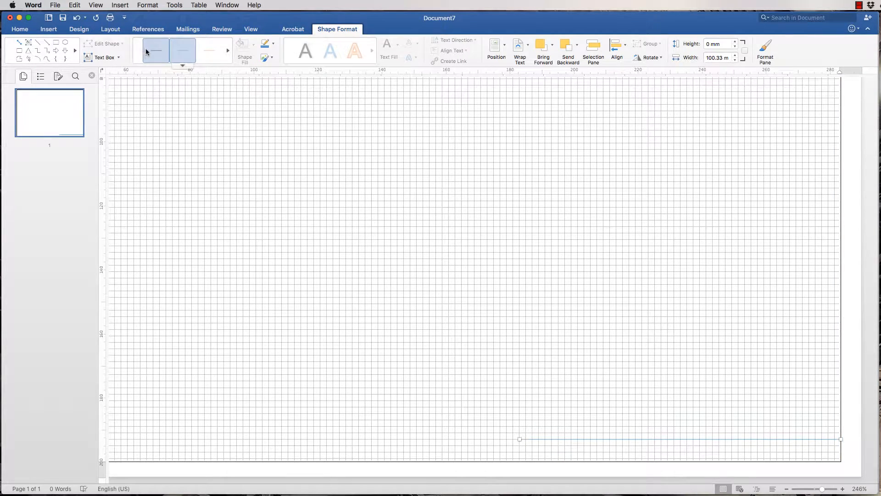
pyautogui.click(146, 49)
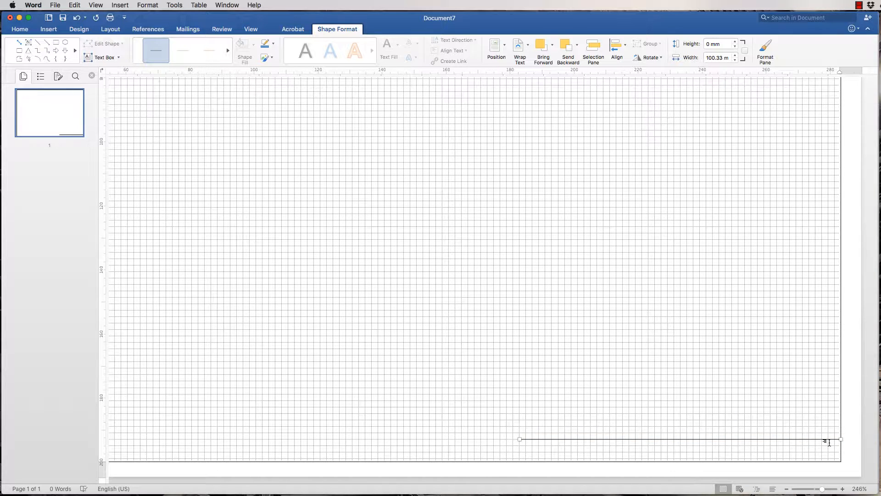
# Draw a second 100 mm horizontal line 7 mm above the first and close the block's left end with a black 14 mm vertical line
pyautogui.click(37, 44)
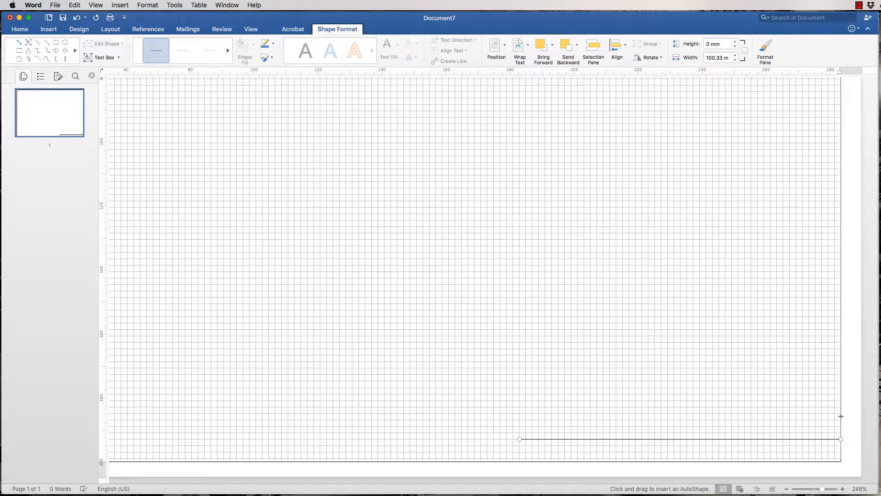
pyautogui.moveTo(840, 416); pyautogui.dragTo(519, 416)
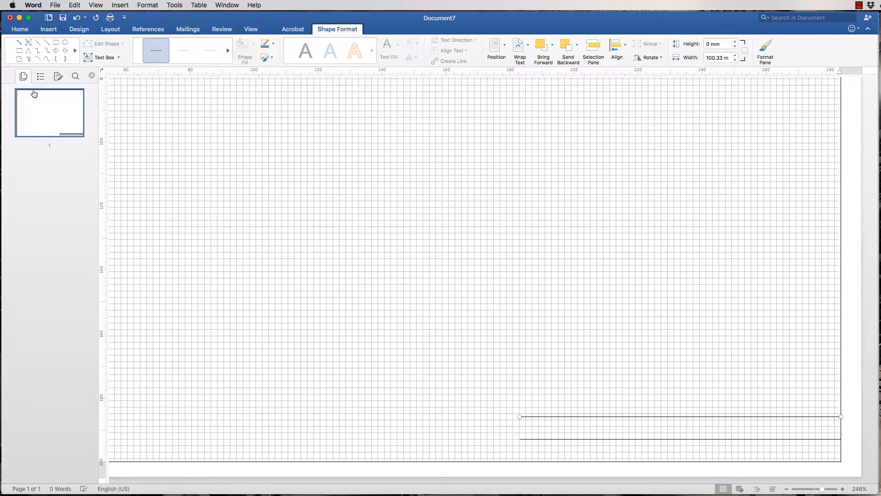
pyautogui.click(37, 42)
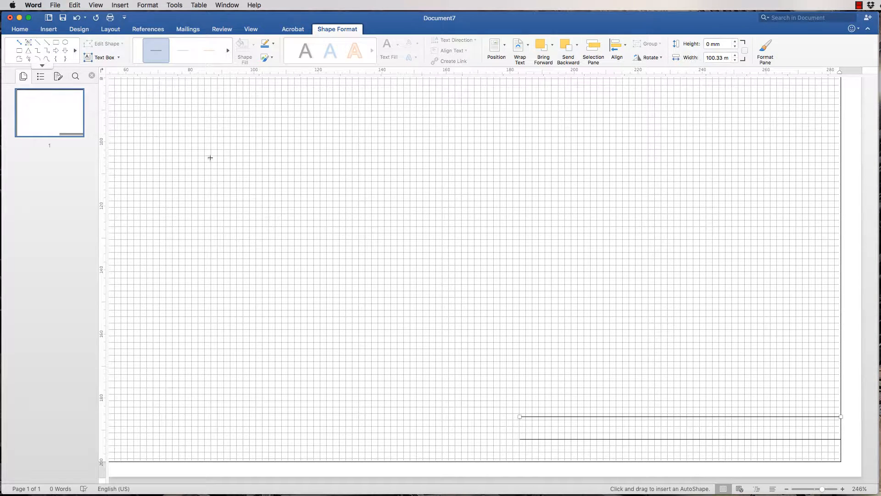
pyautogui.moveTo(519, 416); pyautogui.dragTo(520, 461)
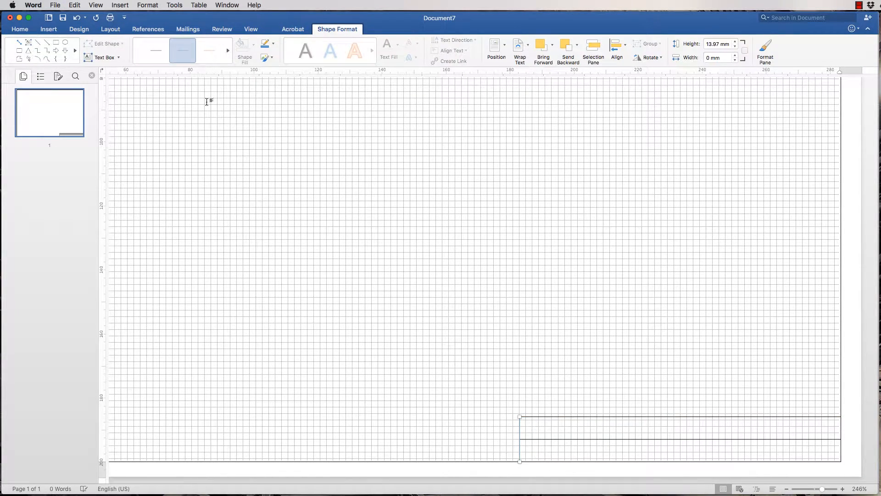
pyautogui.click(153, 52)
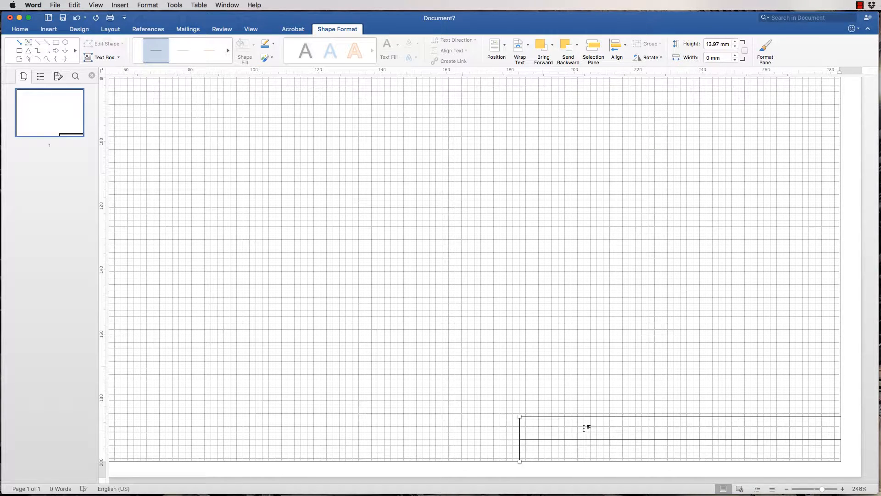
# Draw vertical title block dividers: about 14 mm tall at 50 and 70 mm from its left side, and across the lower row at 90 mm
pyautogui.click(37, 42)
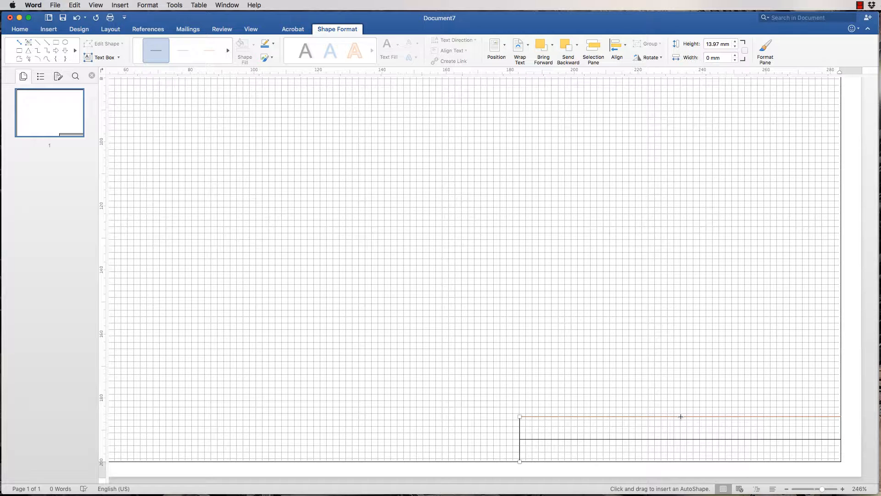
pyautogui.moveTo(681, 416); pyautogui.dragTo(681, 460)
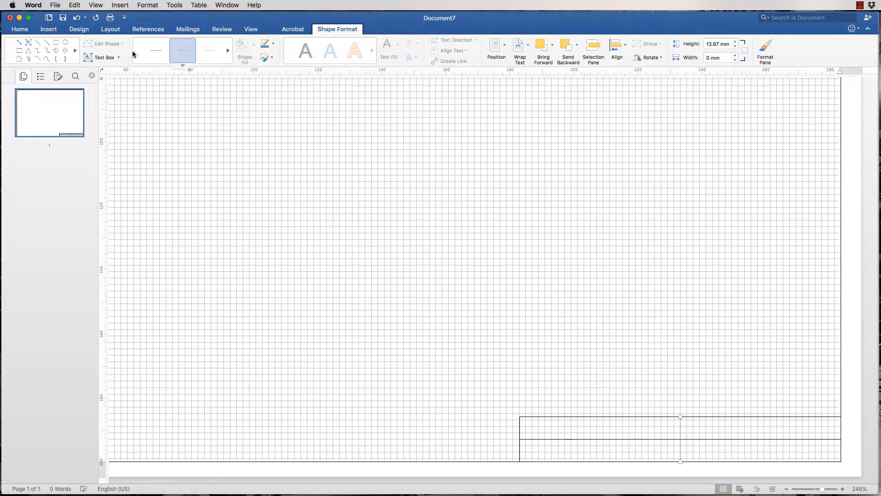
pyautogui.click(36, 43)
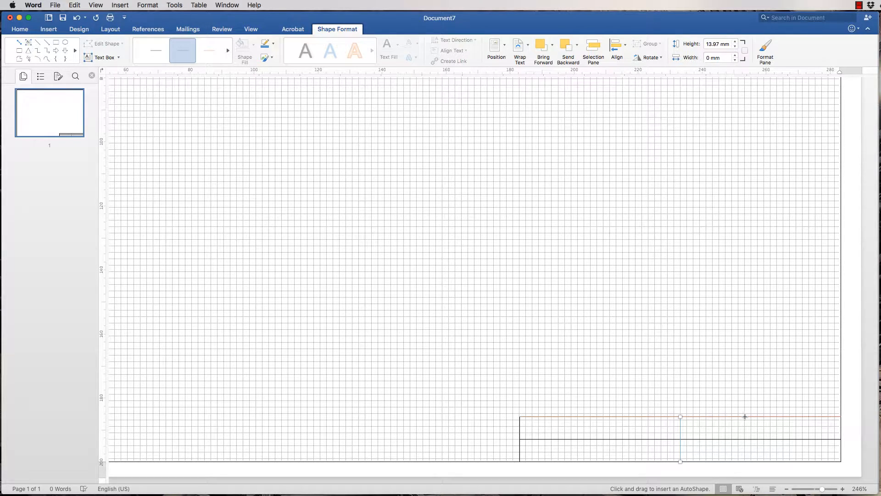
pyautogui.moveTo(745, 416); pyautogui.dragTo(748, 463)
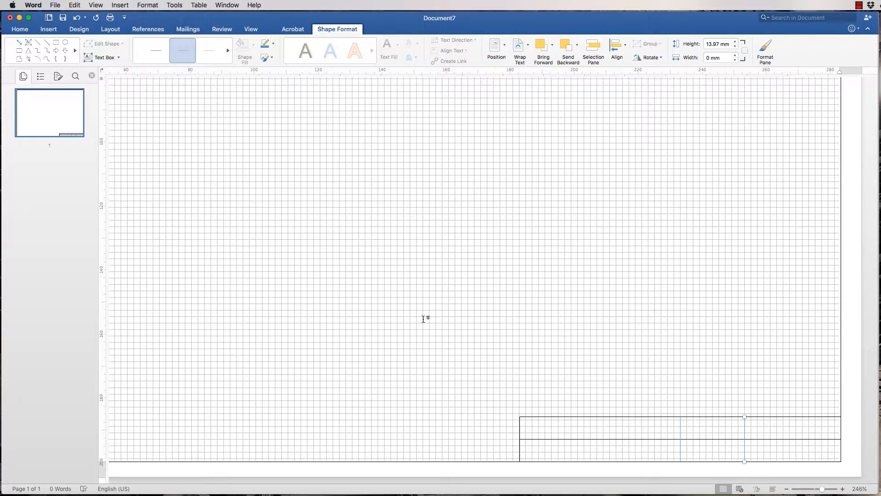
pyautogui.click(38, 42)
pyautogui.moveTo(808, 440); pyautogui.dragTo(809, 461)
pyautogui.click(18, 42)
pyautogui.moveTo(679, 416); pyautogui.dragTo(680, 461)
# Set the line colour of the divider 50 mm from the title block's left side to black in the shape formatting options
pyautogui.rightClick(680, 431)
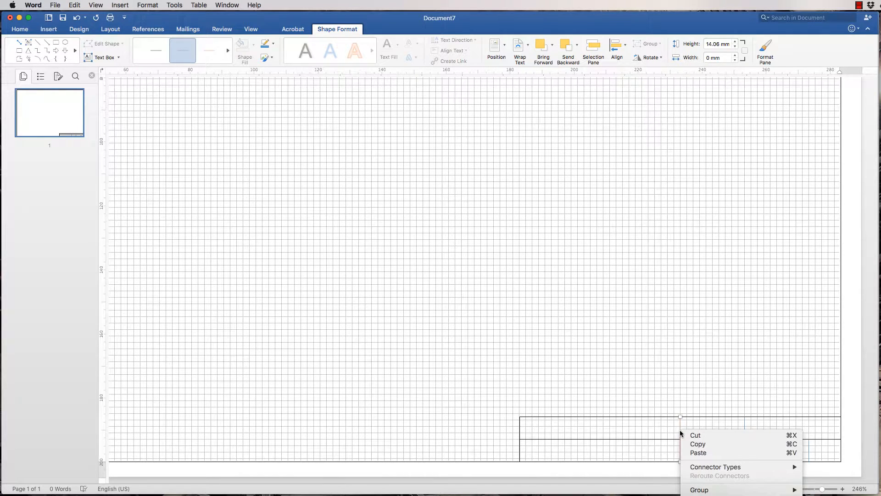
pyautogui.click(709, 495)
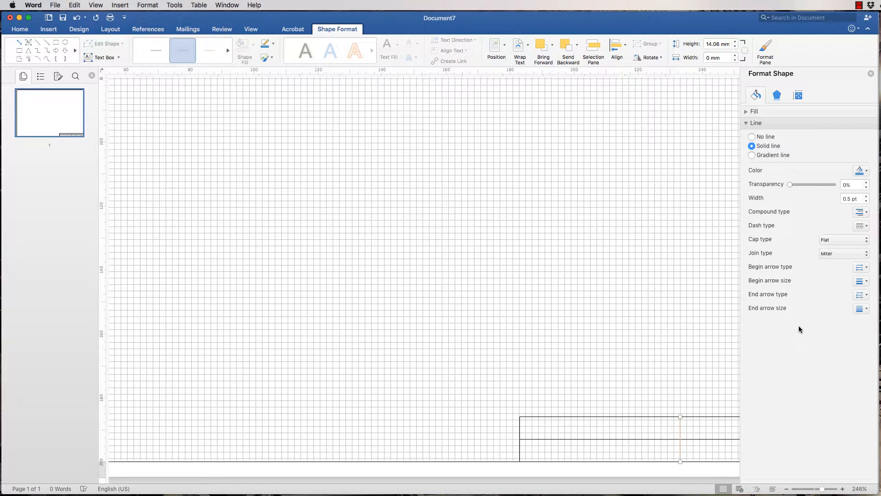
pyautogui.hscroll(5, 678, 343)
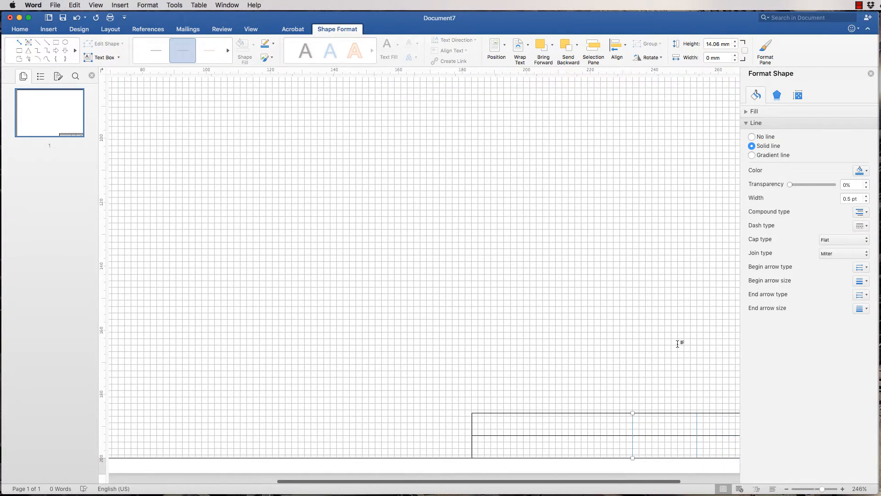
pyautogui.hscroll(3, 677, 343)
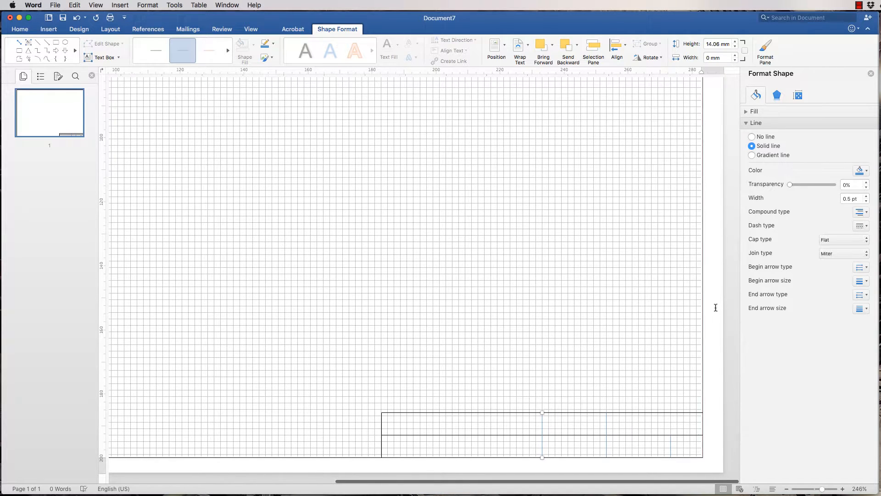
pyautogui.click(861, 171)
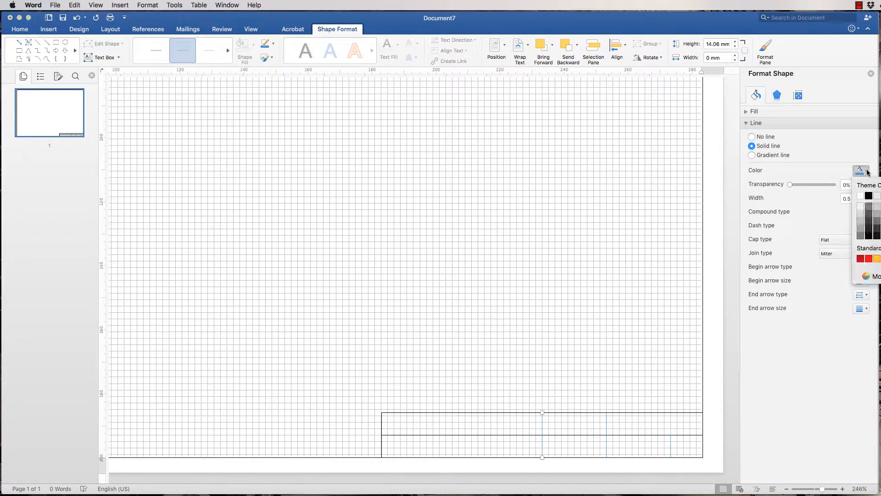
pyautogui.click(868, 197)
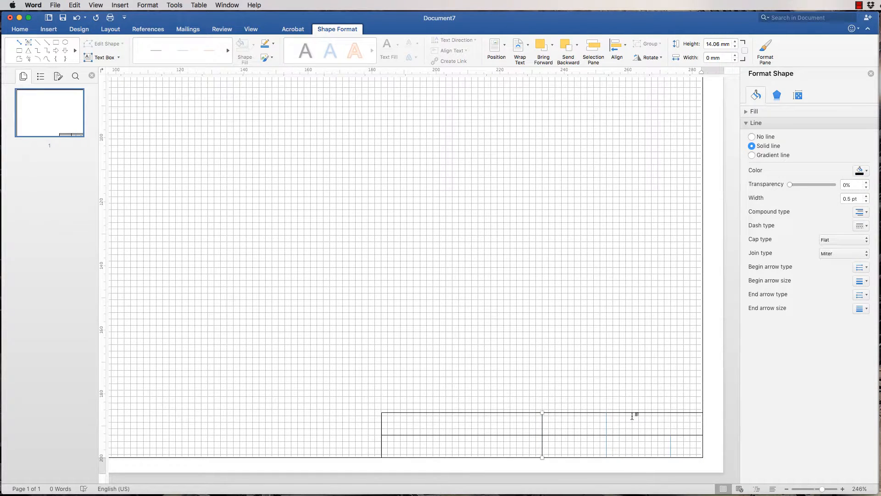
# Change the line colour of the second full-height divider in the title block to black
pyautogui.click(606, 426)
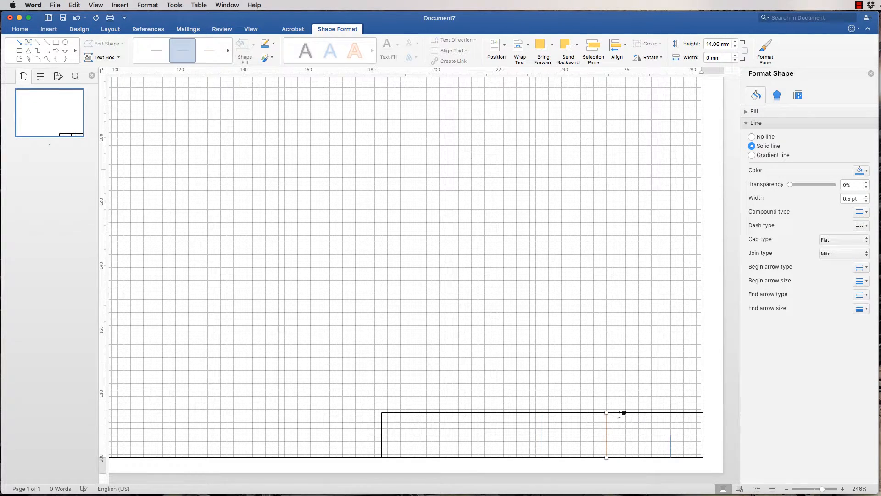
pyautogui.click(865, 172)
pyautogui.click(869, 197)
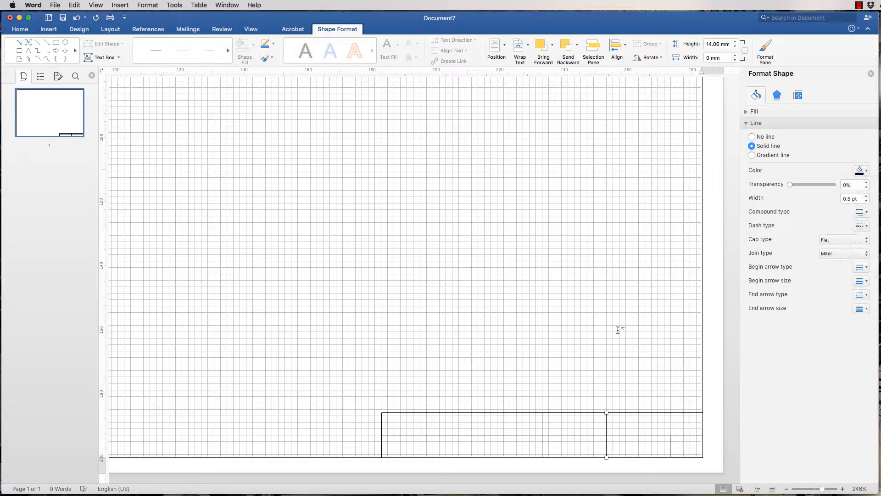
# Select the short divider in the title block's lower row and make its line colour black
pyautogui.click(671, 449)
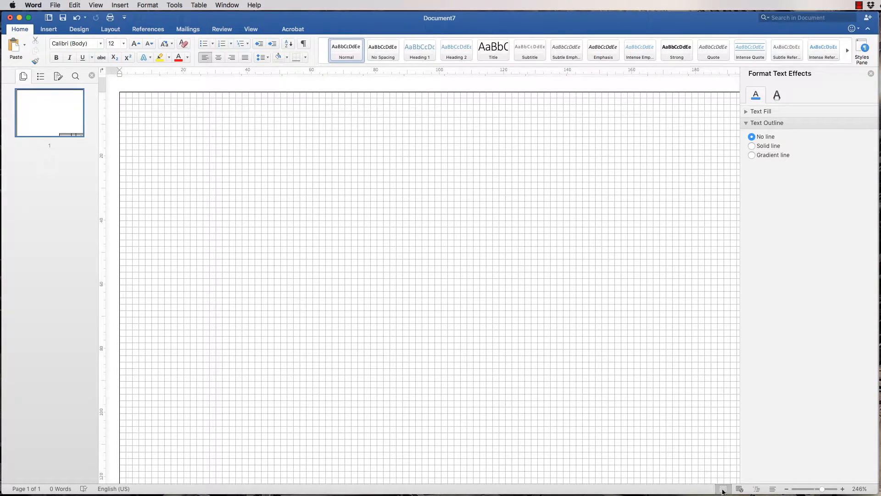
pyautogui.scroll(-10, 673, 431)
pyautogui.hscroll(7, 674, 431)
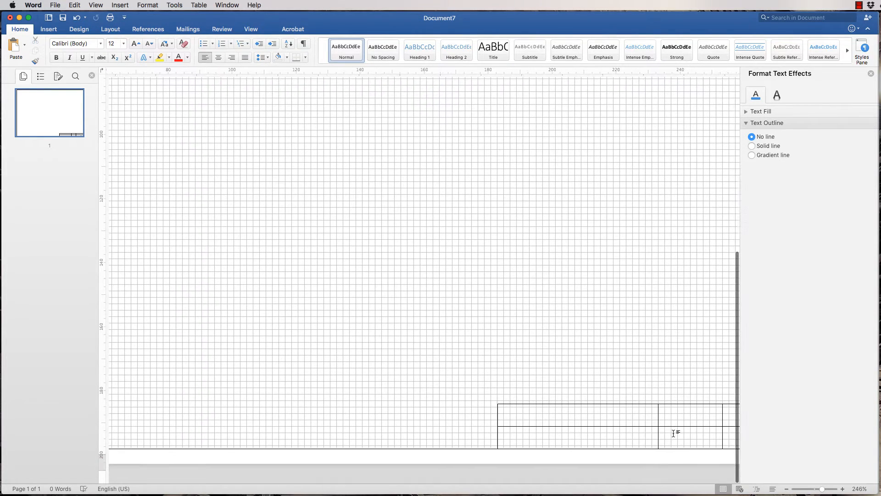
pyautogui.hscroll(5, 674, 433)
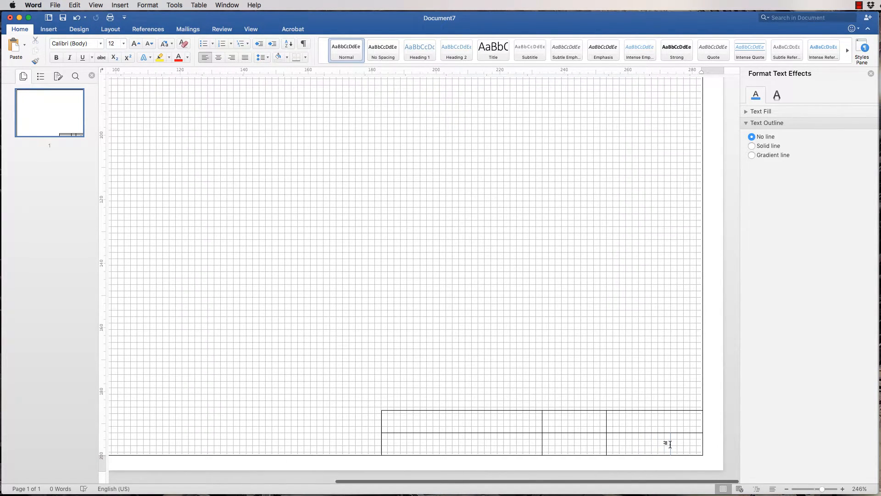
pyautogui.click(670, 445)
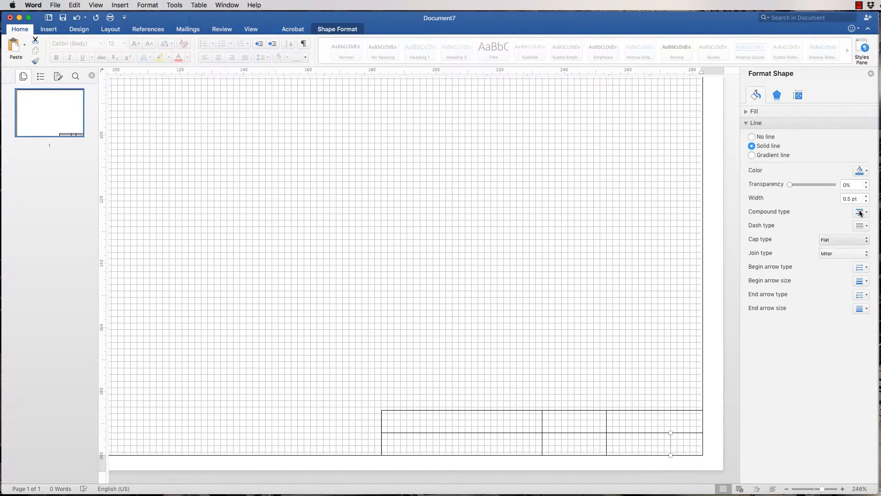
pyautogui.click(866, 173)
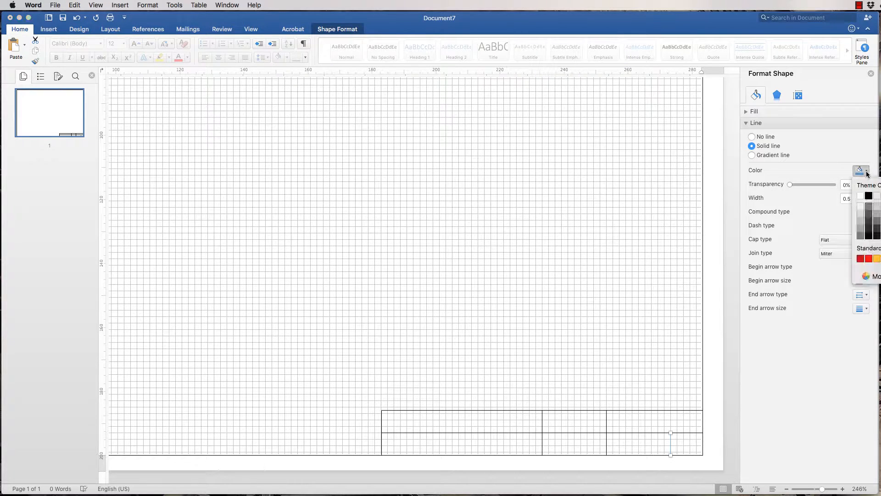
pyautogui.click(869, 196)
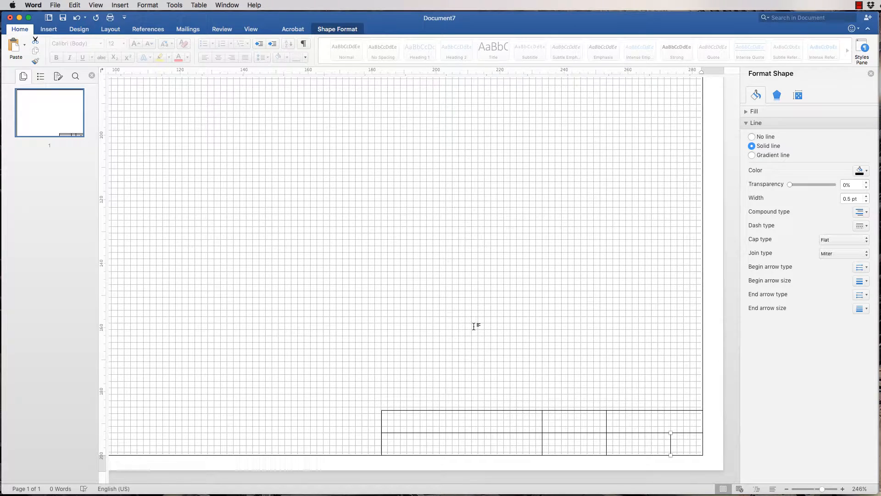
pyautogui.scroll(2, 474, 326)
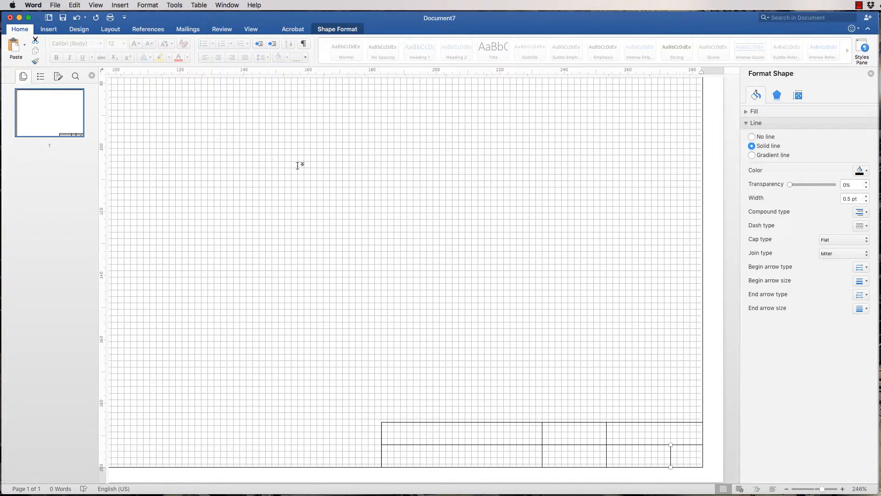
# Insert a text box above the title block and size it to about 68 mm wide and 13 mm high
pyautogui.click(48, 30)
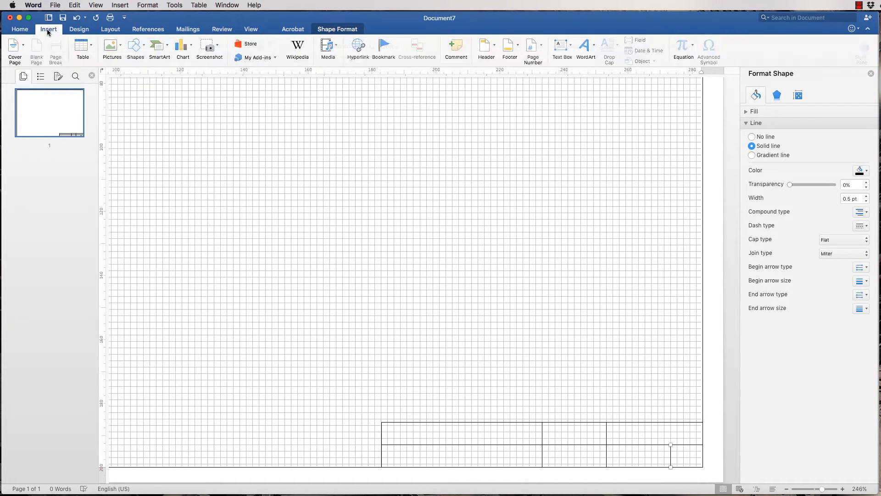
pyautogui.click(571, 45)
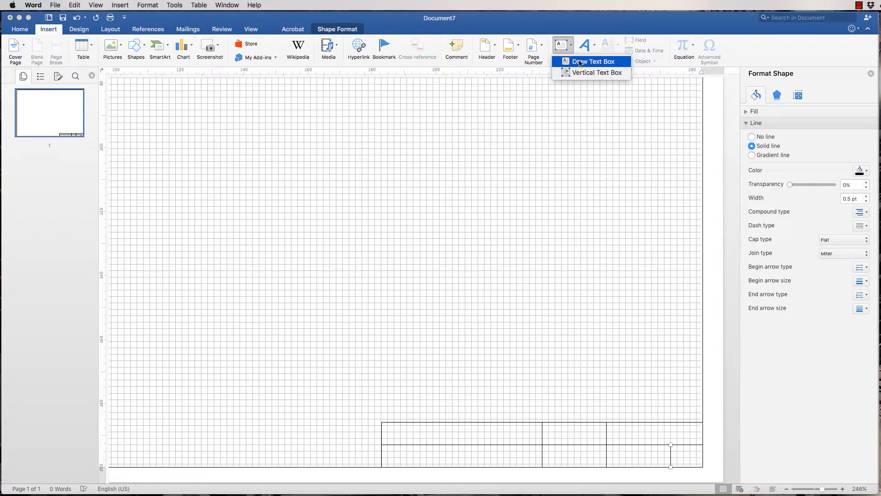
pyautogui.click(578, 62)
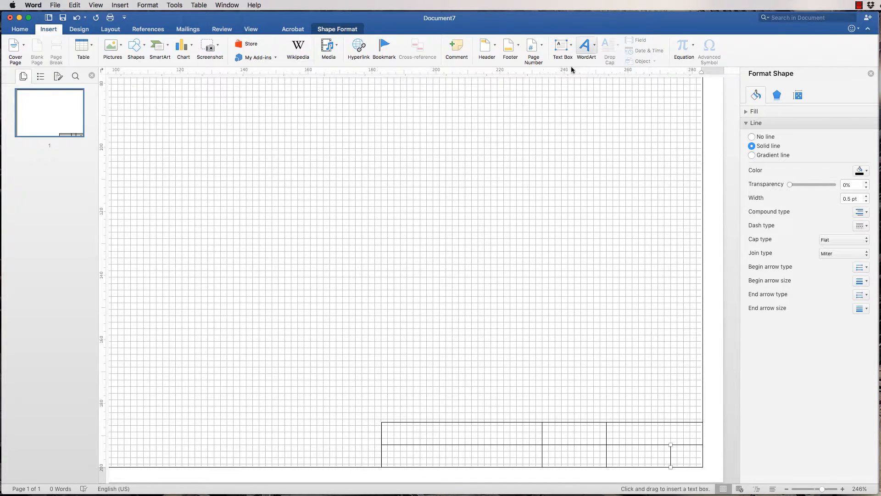
pyautogui.click(407, 334)
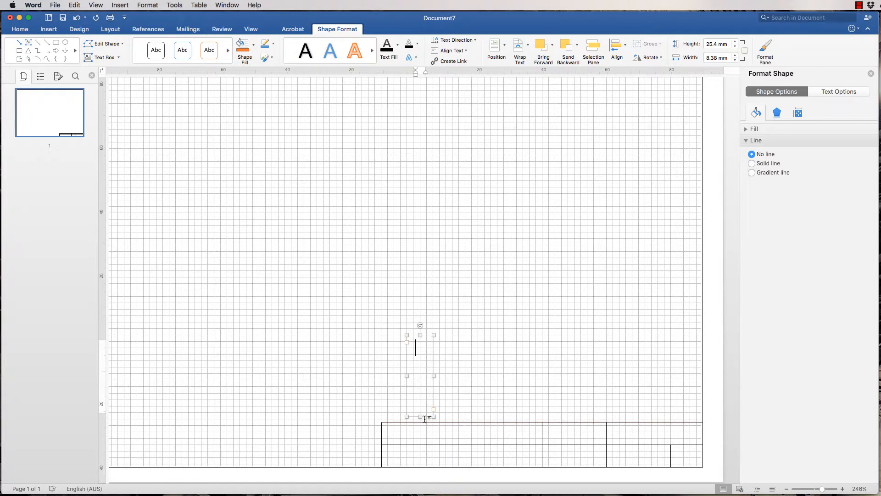
pyautogui.moveTo(420, 416); pyautogui.dragTo(625, 355)
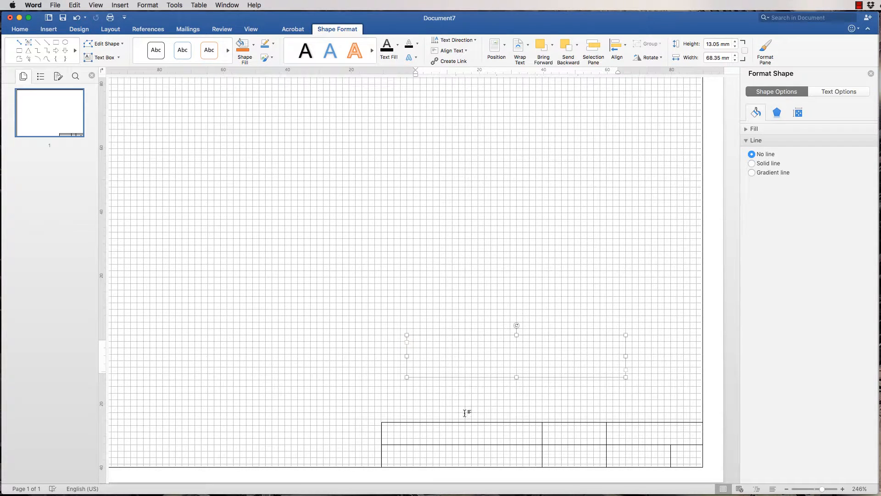
# Enter DRAWING TITLE in the text box and shrink the box to about 33 mm wide and 7 mm high
pyautogui.click(439, 358)
pyautogui.write('DRAWING ')
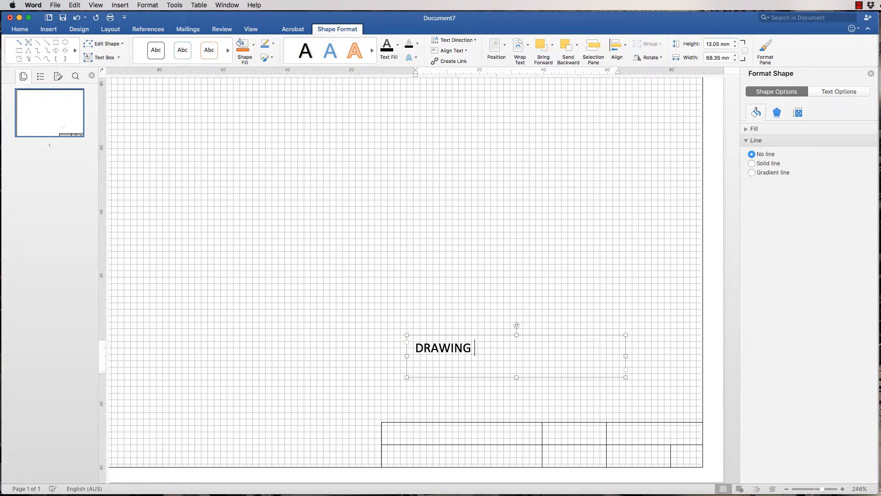
pyautogui.write('TITLE')
pyautogui.moveTo(626, 355); pyautogui.dragTo(461, 358)
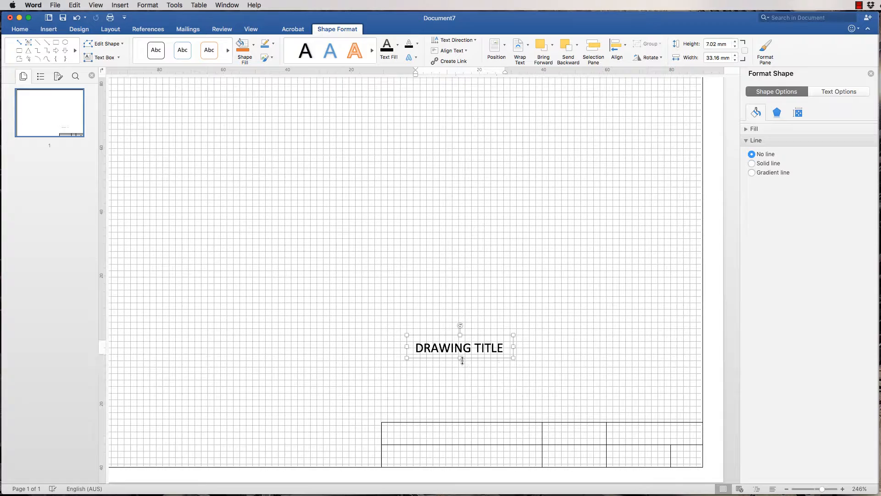
# Change the font of the DRAWING TITLE text to Calibri Light
pyautogui.click(417, 348)
pyautogui.moveTo(417, 347); pyautogui.dragTo(524, 345)
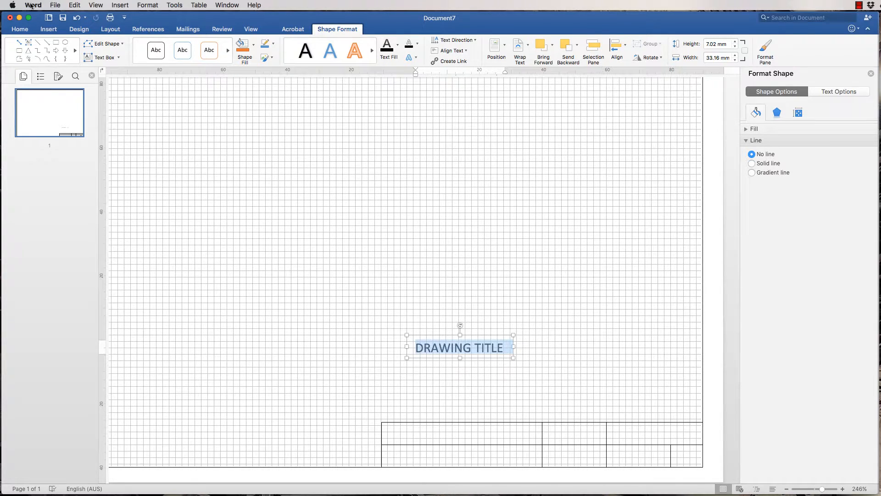
pyautogui.click(20, 30)
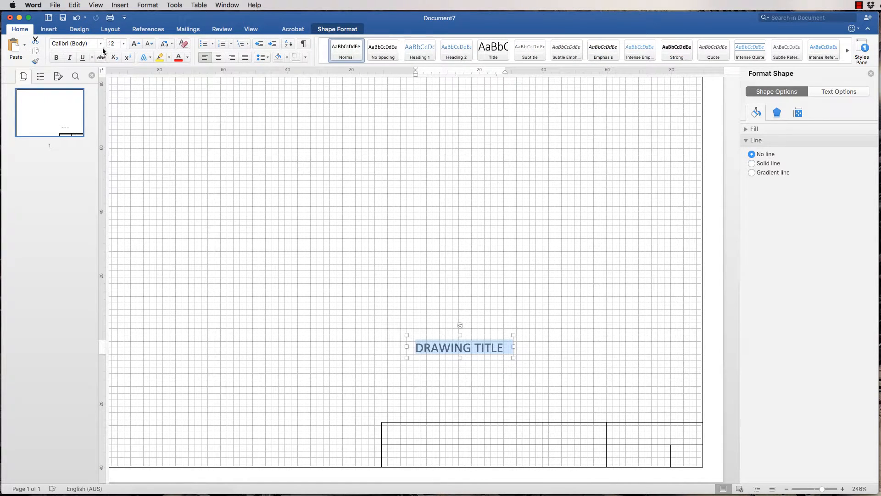
pyautogui.click(101, 46)
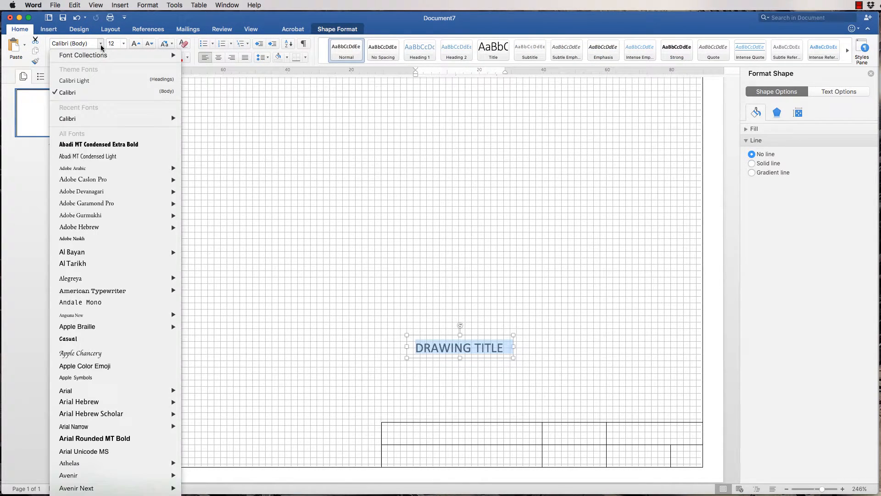
pyautogui.click(77, 81)
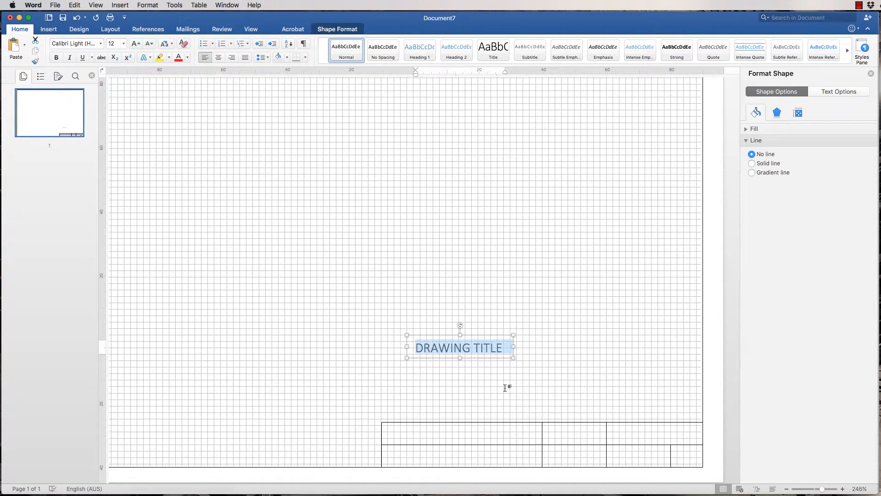
pyautogui.click(392, 301)
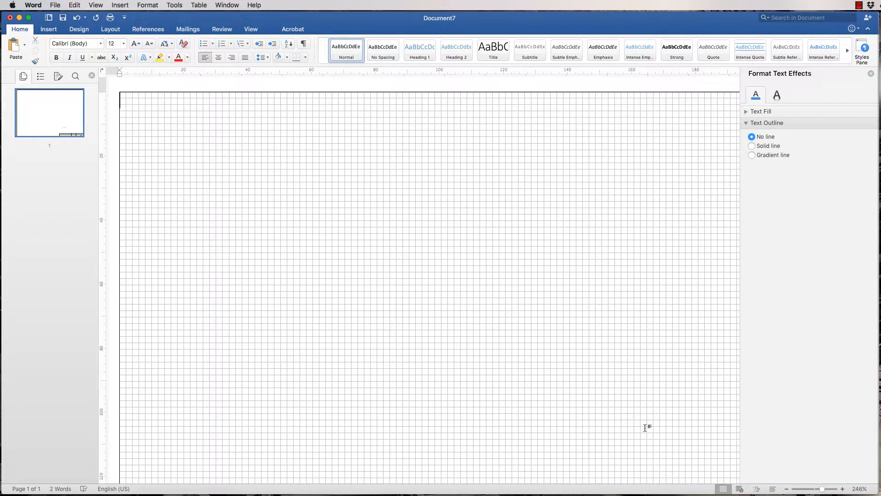
pyautogui.scroll(-10, 645, 428)
pyautogui.hscroll(6, 645, 428)
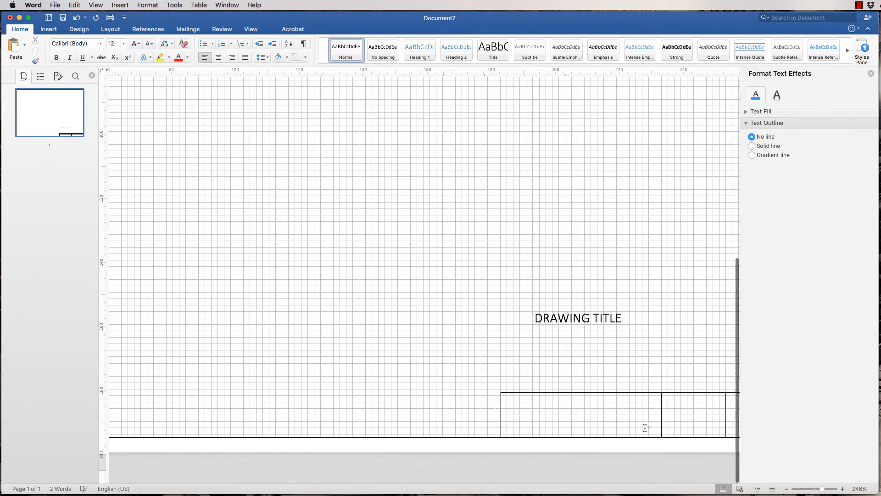
pyautogui.hscroll(4, 645, 427)
pyautogui.scroll(2, 643, 428)
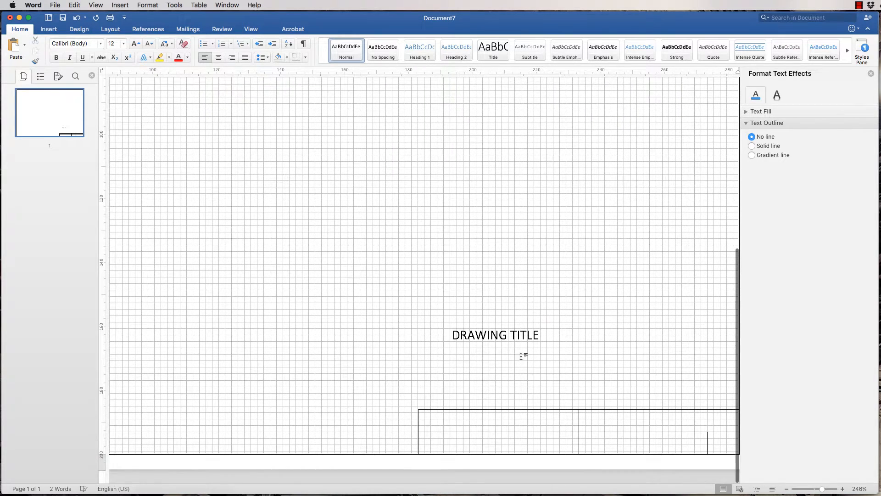
pyautogui.click(484, 334)
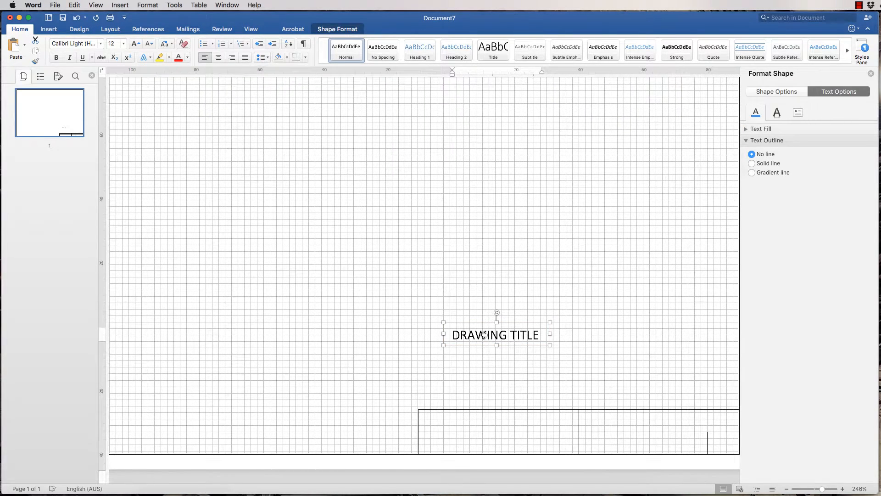
pyautogui.click(453, 326)
pyautogui.press('Right')
pyautogui.tripleClick(449, 328)
pyautogui.click(448, 316)
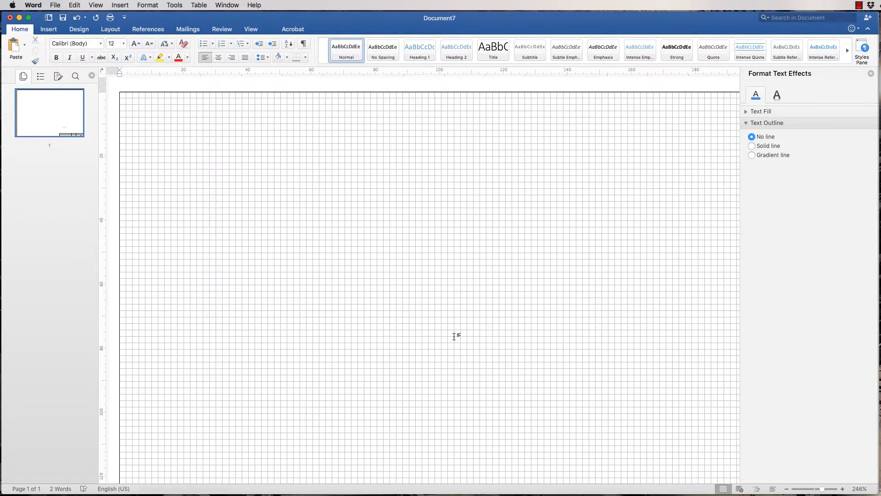
pyautogui.scroll(-4, 632, 422)
pyautogui.hscroll(4, 633, 422)
pyautogui.scroll(-5, 633, 422)
pyautogui.hscroll(3, 632, 422)
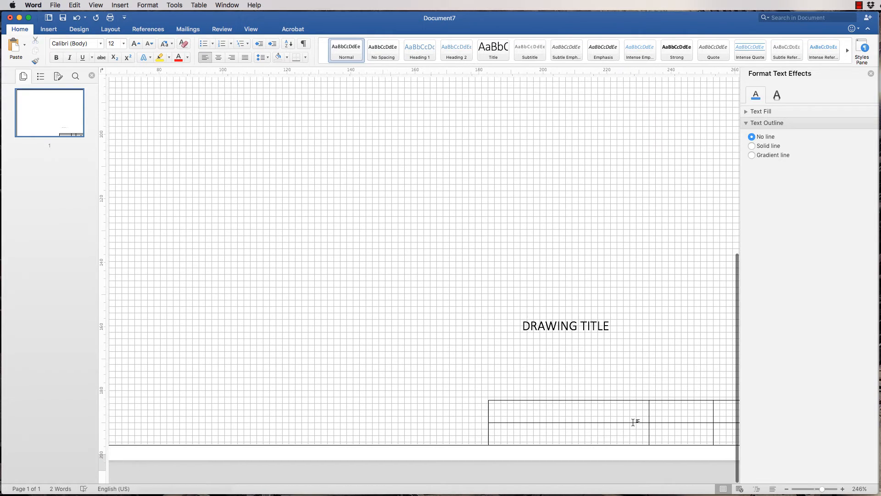
# Duplicate the DRAWING TITLE text box and position the copy just above the original, over the title block
pyautogui.click(517, 330)
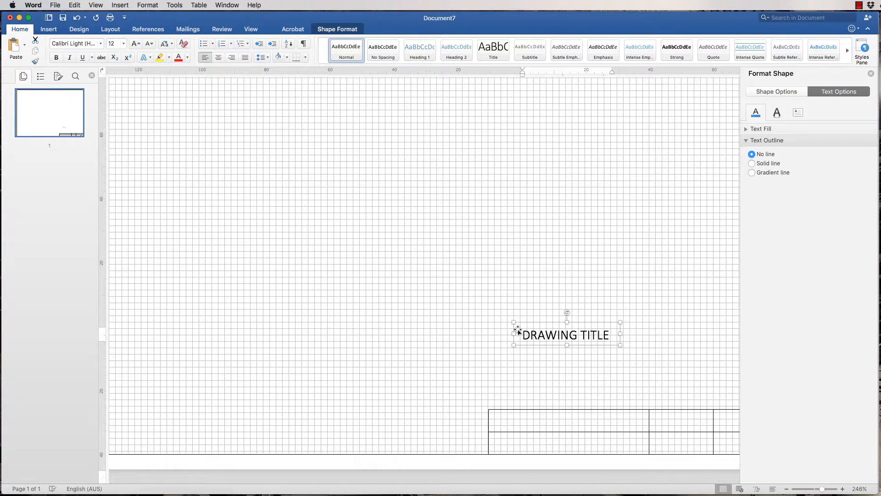
pyautogui.click(451, 284)
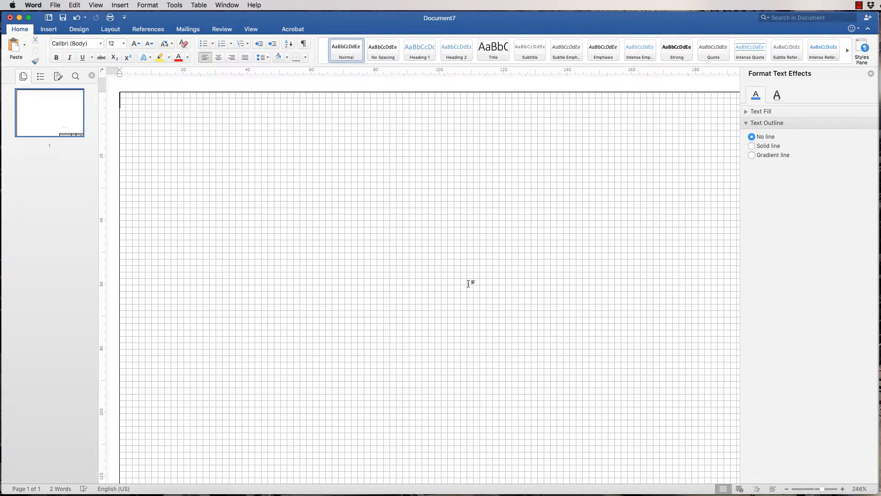
pyautogui.moveTo(821, 489); pyautogui.dragTo(815, 489)
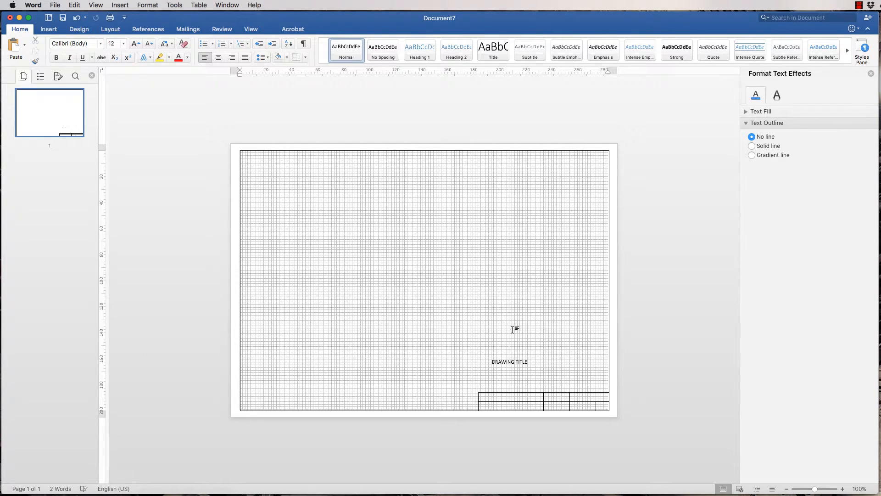
pyautogui.moveTo(813, 489); pyautogui.dragTo(816, 490)
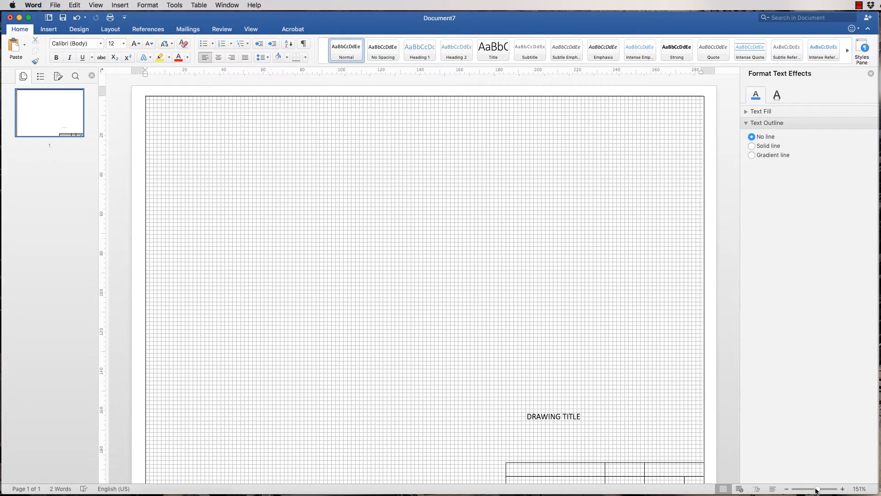
pyautogui.scroll(-1, 630, 397)
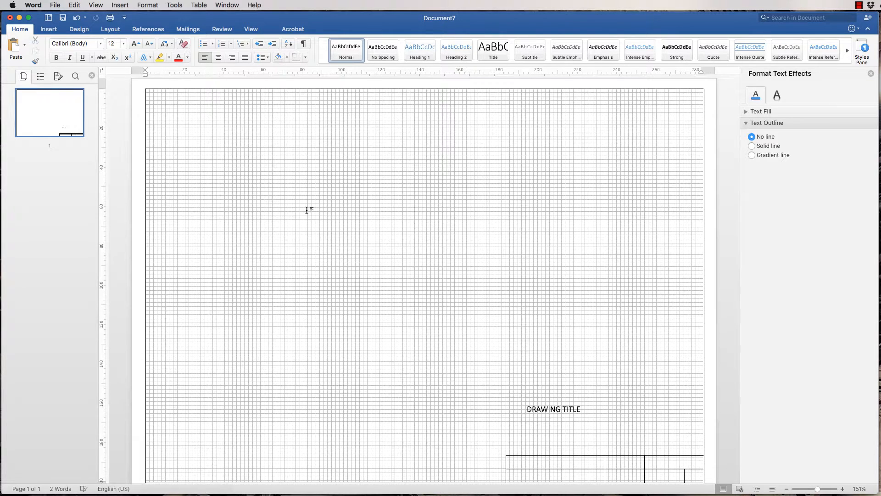
pyautogui.press('super+v')
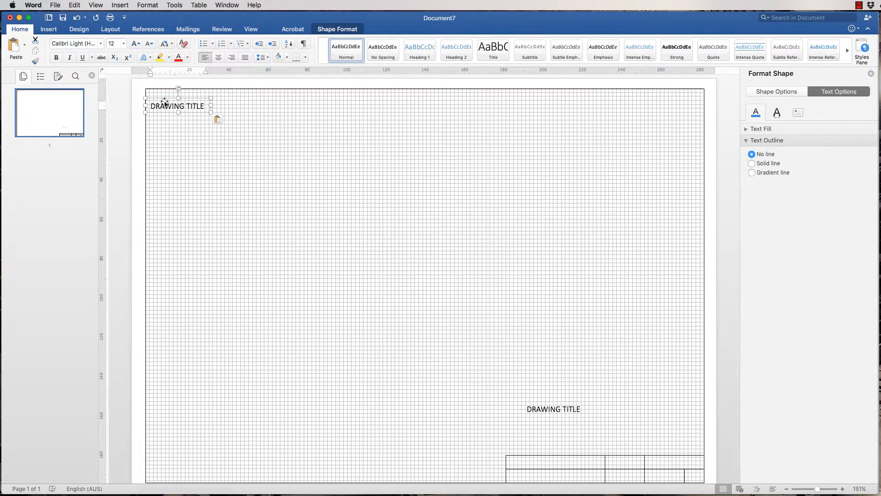
pyautogui.moveTo(165, 102)
pyautogui.mouseDown()
pyautogui.moveTo(237, 126)
pyautogui.moveTo(533, 313)
pyautogui.moveTo(566, 364)
pyautogui.mouseUp()
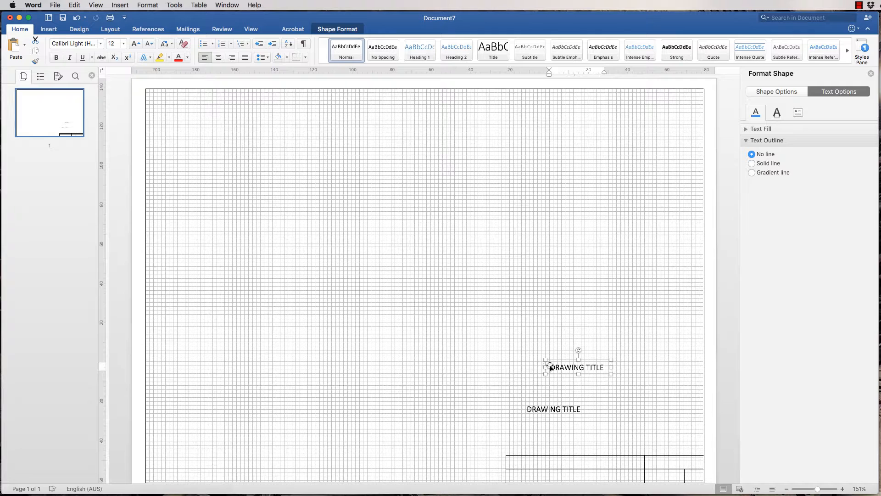
# Replace the text in the copied text box with the drafter's title and surname in capitals
pyautogui.tripleClick(596, 370)
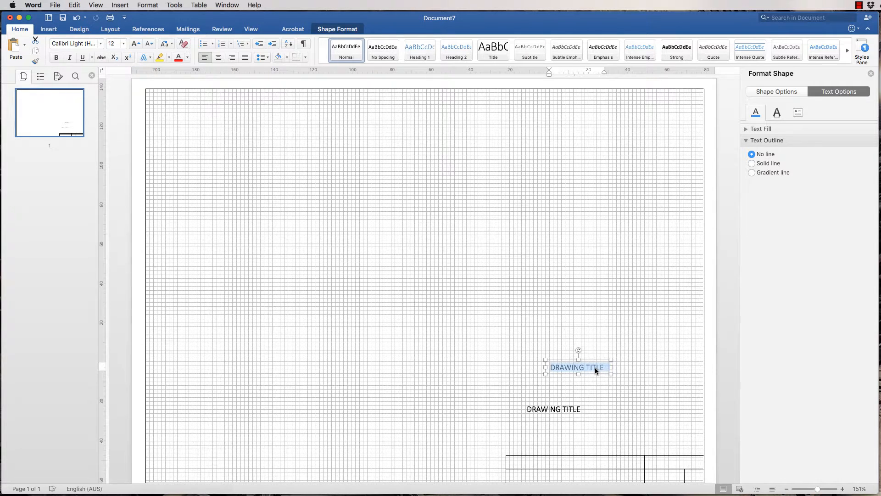
pyautogui.write('MR MA')
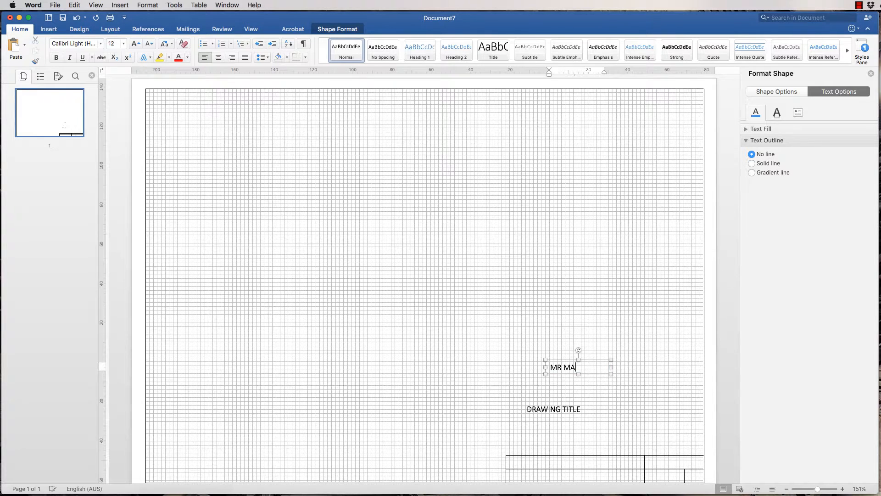
pyautogui.write('DDOCK')
pyautogui.scroll(-2, 576, 390)
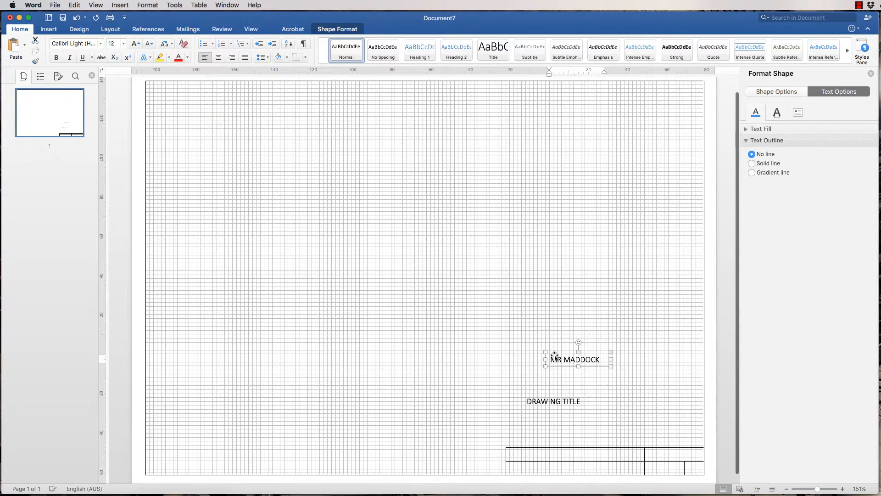
# Move the name text box into the title block's lower first cell and the DRAWING TITLE text box into the cell above it
pyautogui.moveTo(553, 358); pyautogui.dragTo(532, 464)
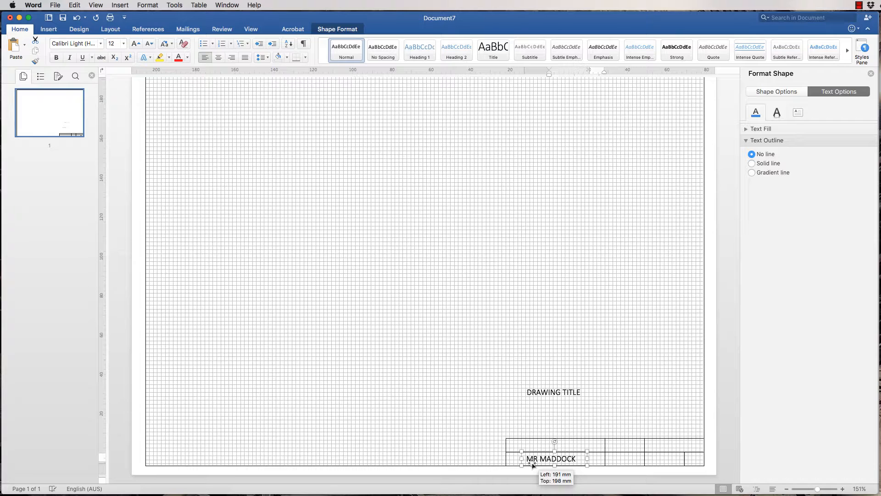
pyautogui.moveTo(557, 391); pyautogui.dragTo(556, 443)
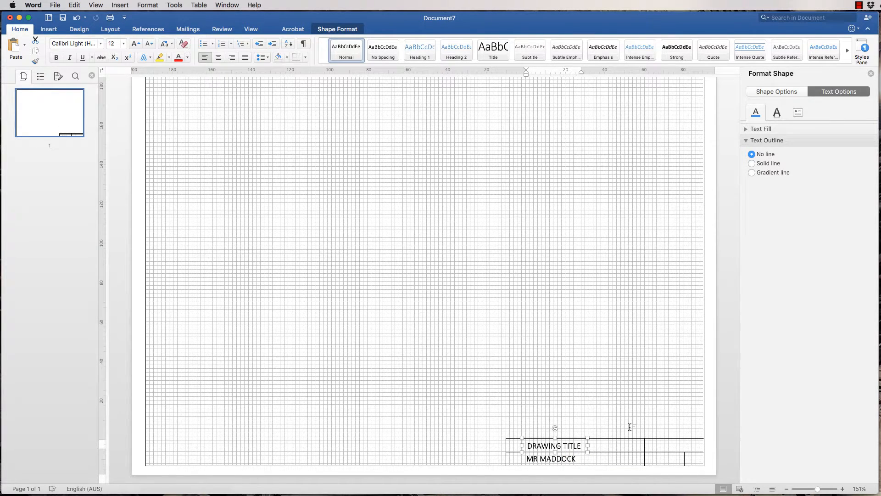
pyautogui.scroll(1, 509, 345)
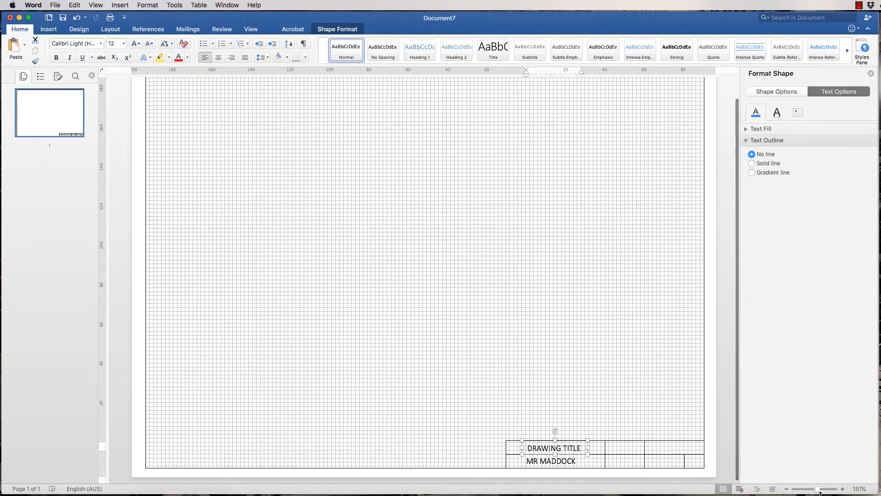
# Paste another copy of the DRAWING TITLE text box, reword it as DATE, and fit it into the title block's upper middle cell
pyautogui.click(816, 491)
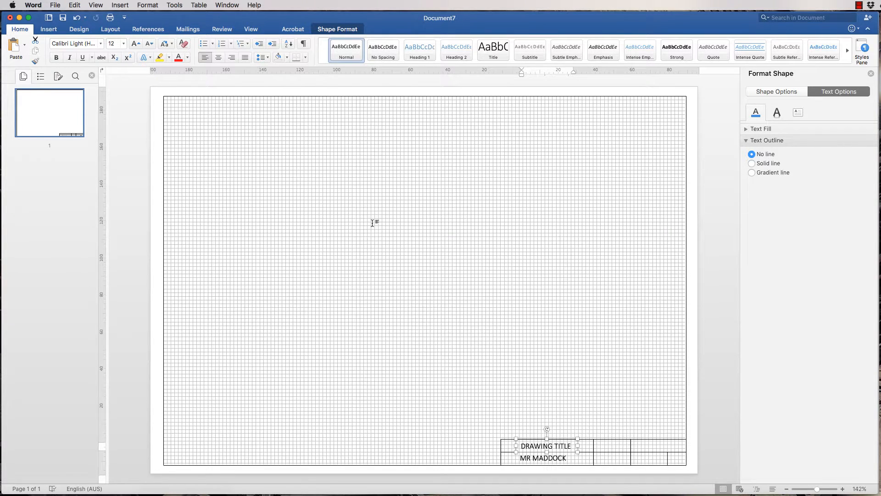
pyautogui.press('super+v')
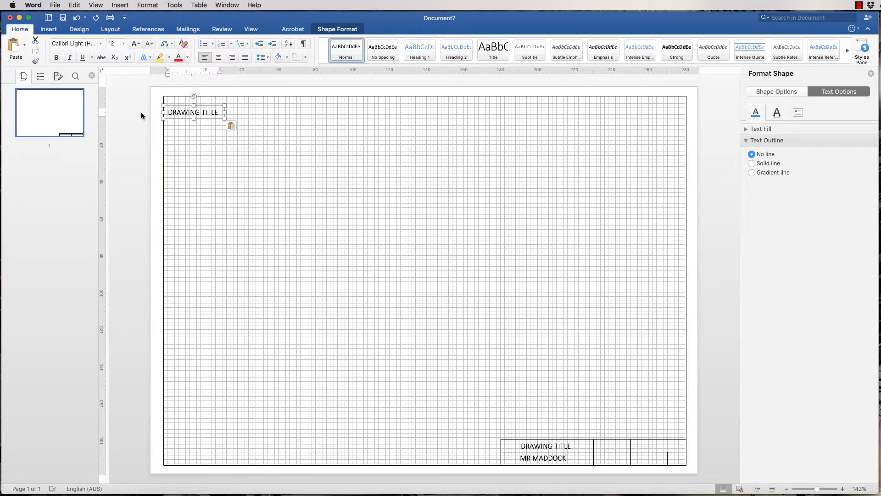
pyautogui.doubleClick(200, 112)
pyautogui.moveTo(219, 113); pyautogui.dragTo(170, 109)
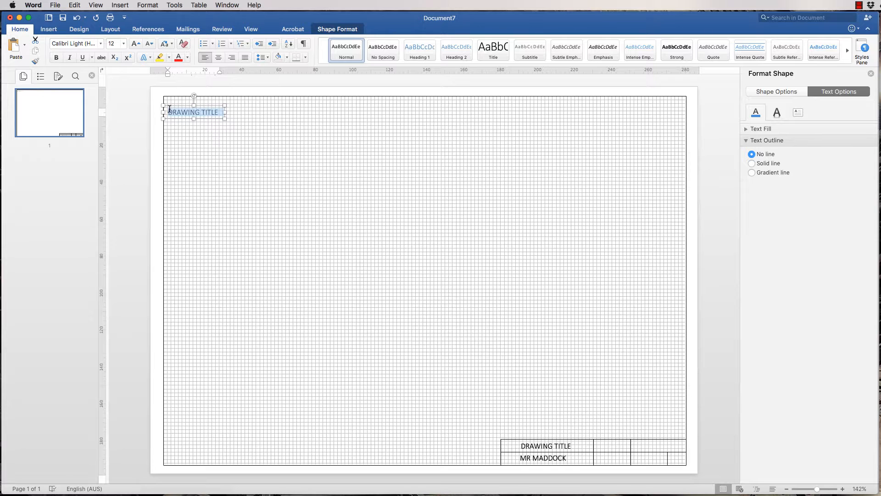
pyautogui.write('DATE')
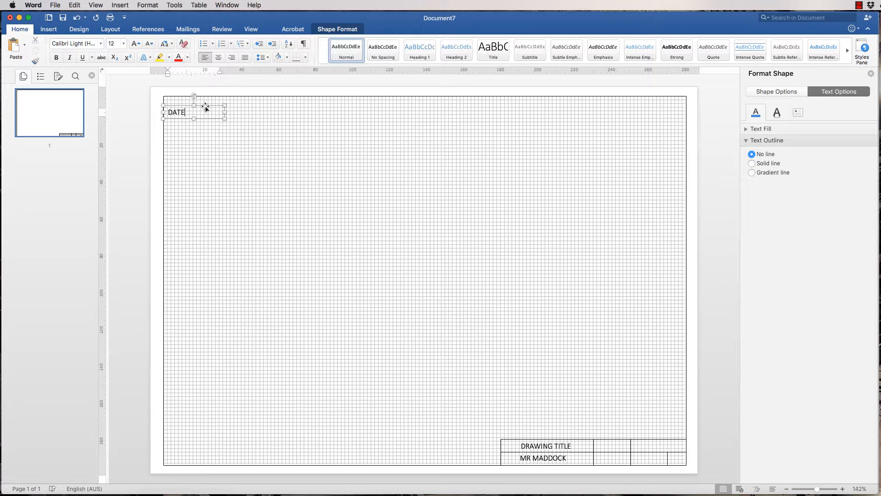
pyautogui.moveTo(225, 112); pyautogui.dragTo(614, 447)
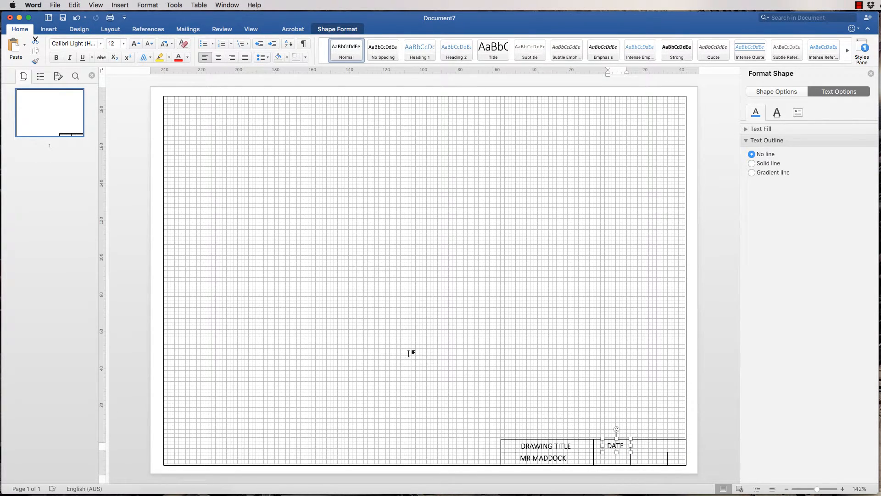
# Paste another copy of the DRAWING TITLE text box and replace its text with DWG 1 OF 1
pyautogui.press('super+v')
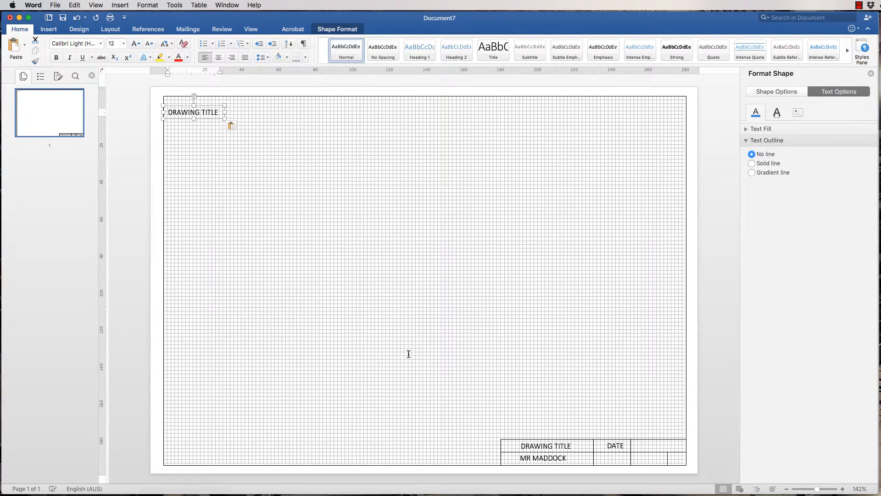
pyautogui.doubleClick(176, 111)
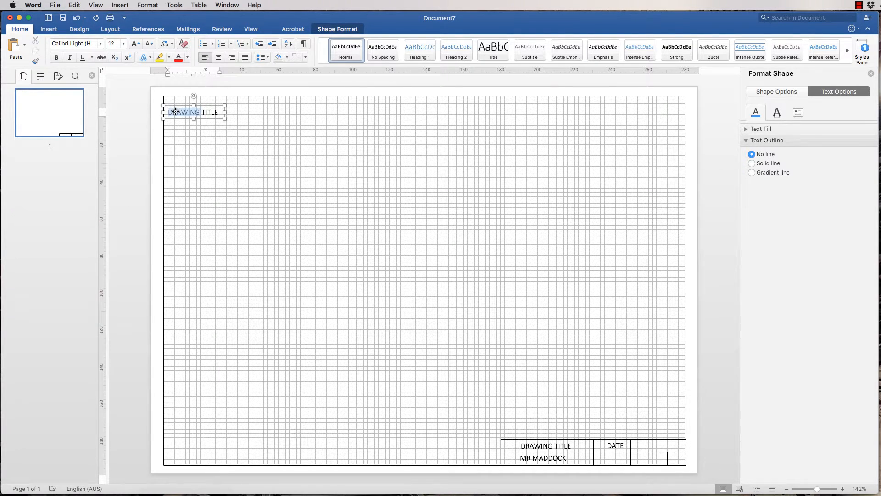
pyautogui.tripleClick(176, 111)
pyautogui.moveTo(217, 114); pyautogui.dragTo(178, 112)
pyautogui.press('BackSpace')
pyautogui.write('DWG 1 OF 1')
# Narrow the DWG 1 OF 1 text box to about 26 mm and move it into the title block's upper last cell
pyautogui.click(222, 112)
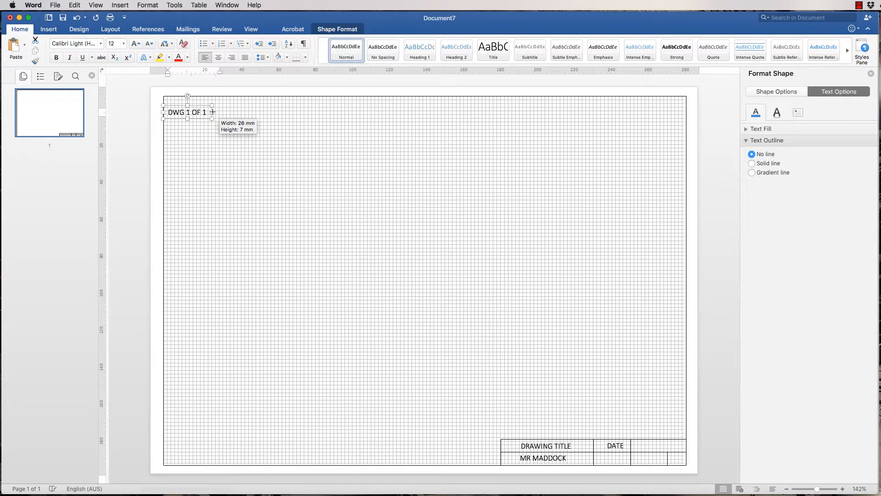
pyautogui.moveTo(213, 112); pyautogui.dragTo(213, 112)
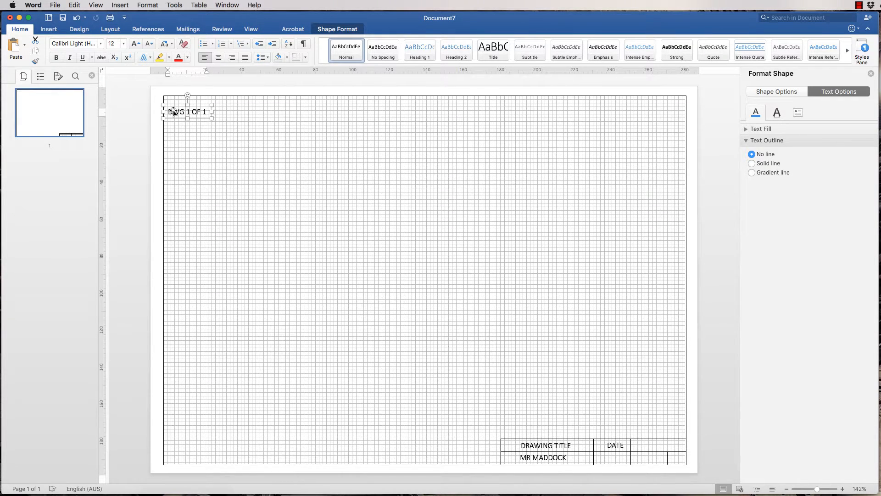
pyautogui.moveTo(174, 112); pyautogui.dragTo(647, 448)
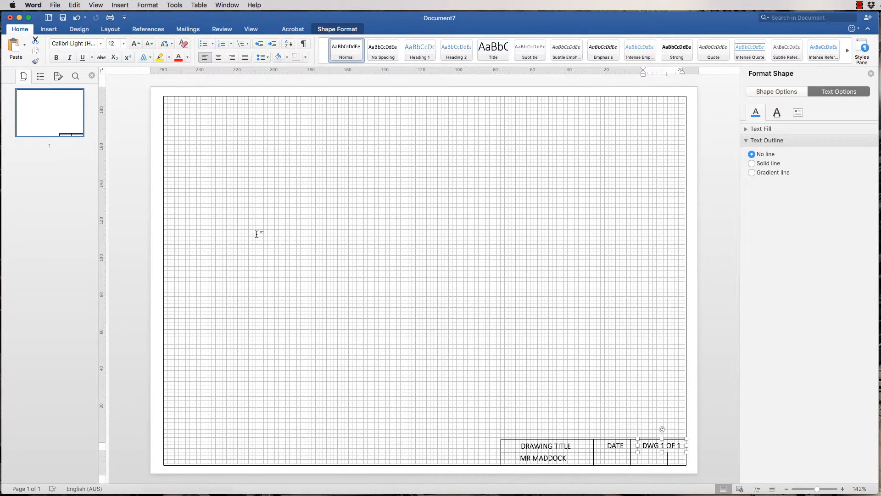
# Paste another DRAWING TITLE text box, reword it as A4, and fit it into the title block's lower last cell
pyautogui.press('super+v')
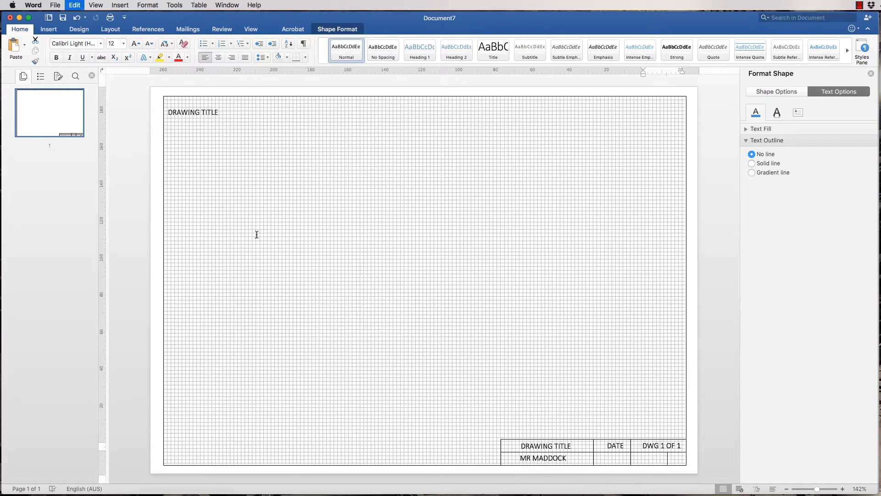
pyautogui.tripleClick(217, 112)
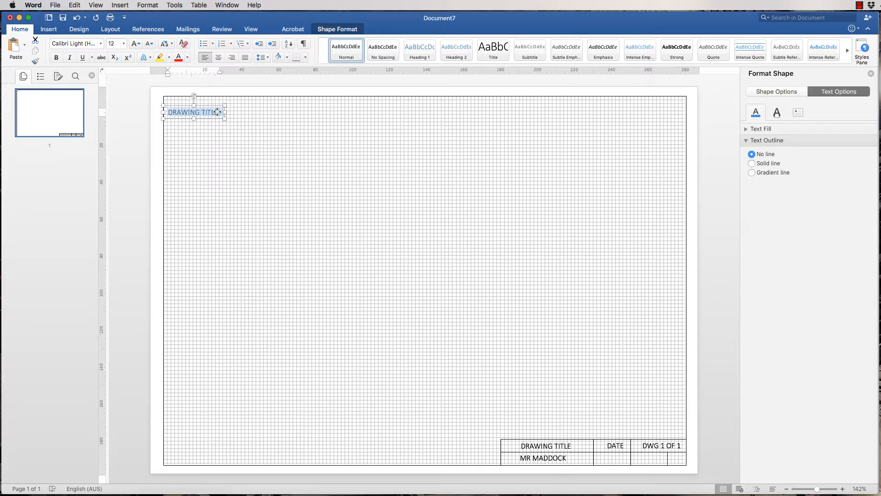
pyautogui.write('A4')
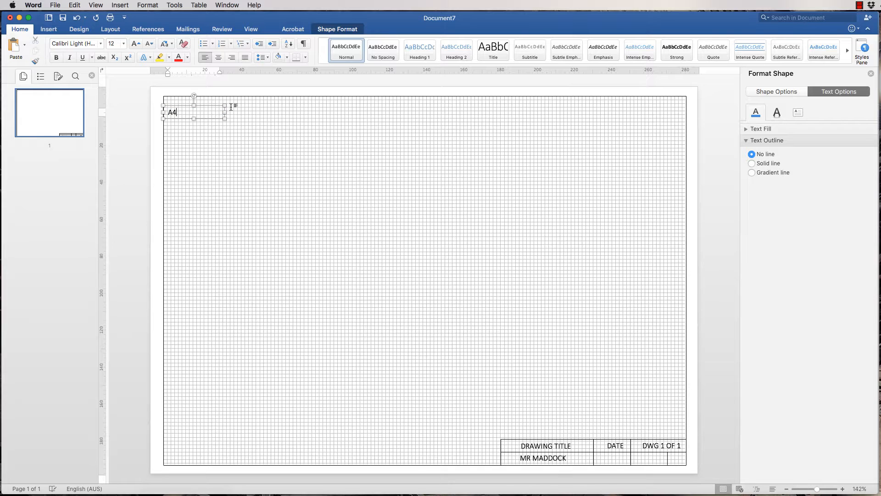
pyautogui.moveTo(225, 112); pyautogui.dragTo(675, 462)
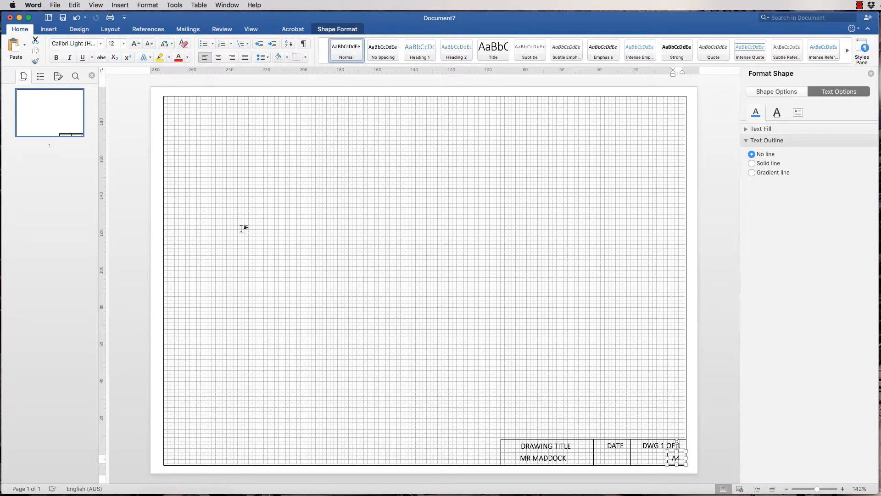
# Paste another DRAWING TITLE text box, reword it as SCALE, and place it in the cell below DATE
pyautogui.press('super+v')
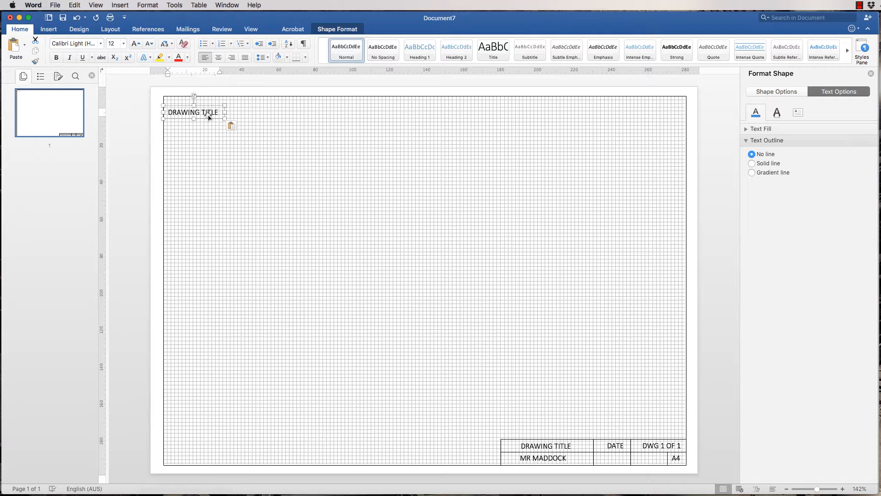
pyautogui.click(219, 112)
pyautogui.tripleClick(218, 112)
pyautogui.write('SCA')
pyautogui.moveTo(225, 113); pyautogui.dragTo(610, 460)
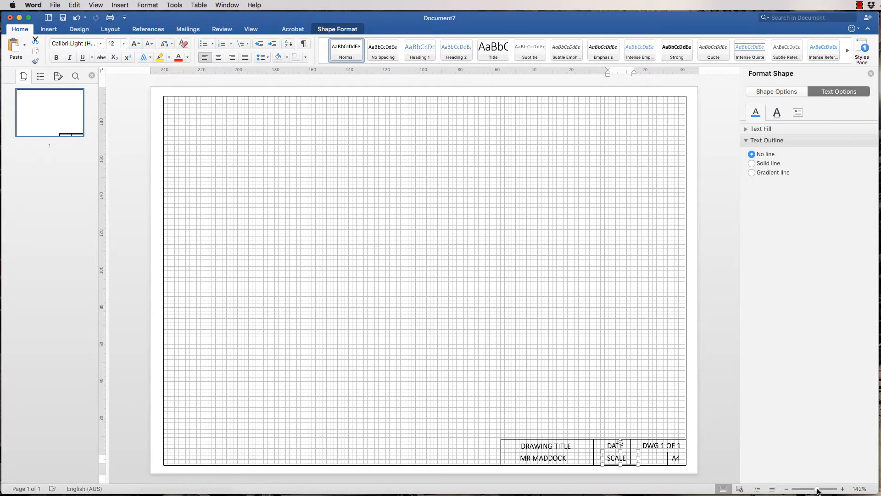
# Fine-tune the positions of the A4 and SCALE text boxes so each sits centred in its title block cell
pyautogui.moveTo(816, 489); pyautogui.dragTo(831, 489)
pyautogui.scroll(-3, 556, 350)
pyautogui.hscroll(8, 557, 350)
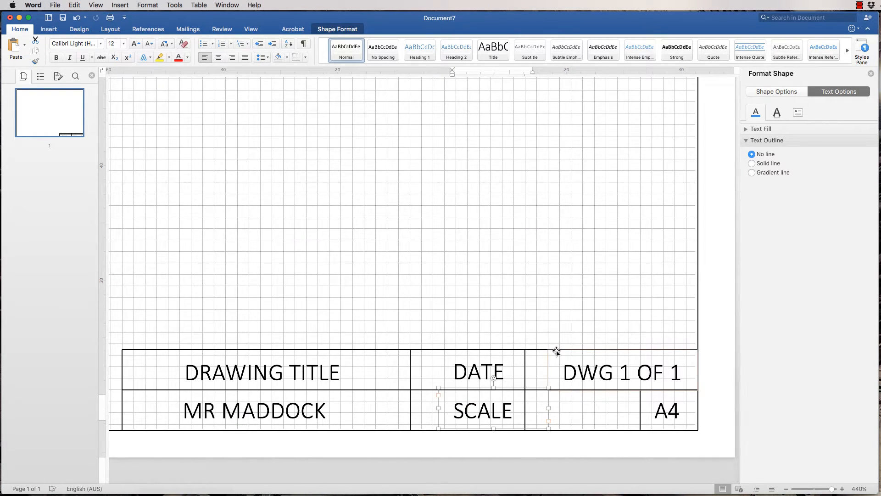
pyautogui.click(665, 412)
pyautogui.moveTo(665, 411); pyautogui.dragTo(664, 408)
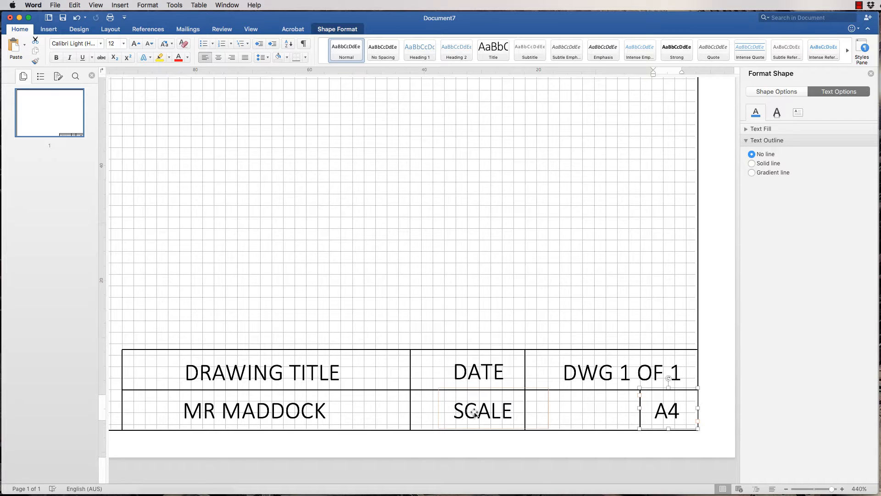
pyautogui.moveTo(478, 411); pyautogui.dragTo(458, 411)
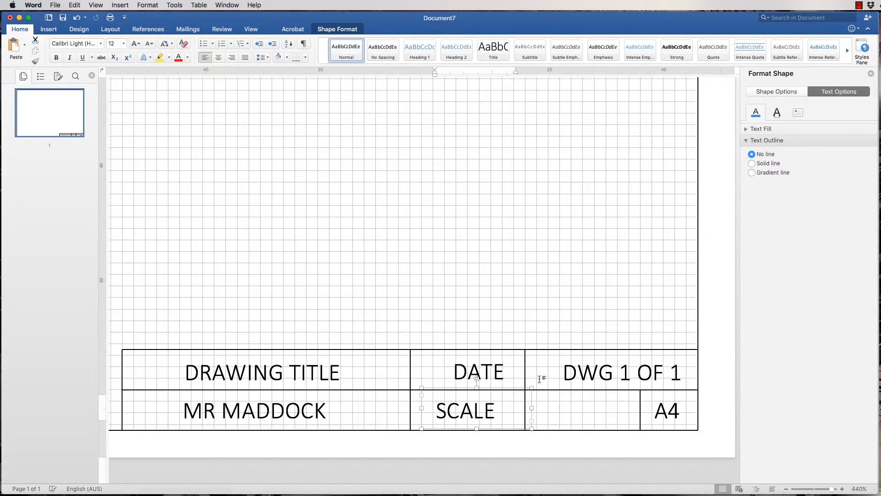
# Centre the DATE, DWG 1 OF 1, DRAWING TITLE and drafter's name text boxes within their title block cells
pyautogui.moveTo(486, 369); pyautogui.dragTo(462, 369)
pyautogui.moveTo(596, 373)
pyautogui.mouseDown()
pyautogui.moveTo(574, 373)
pyautogui.moveTo(582, 373)
pyautogui.mouseUp()
pyautogui.moveTo(258, 371); pyautogui.dragTo(260, 372)
pyautogui.moveTo(239, 410); pyautogui.dragTo(256, 410)
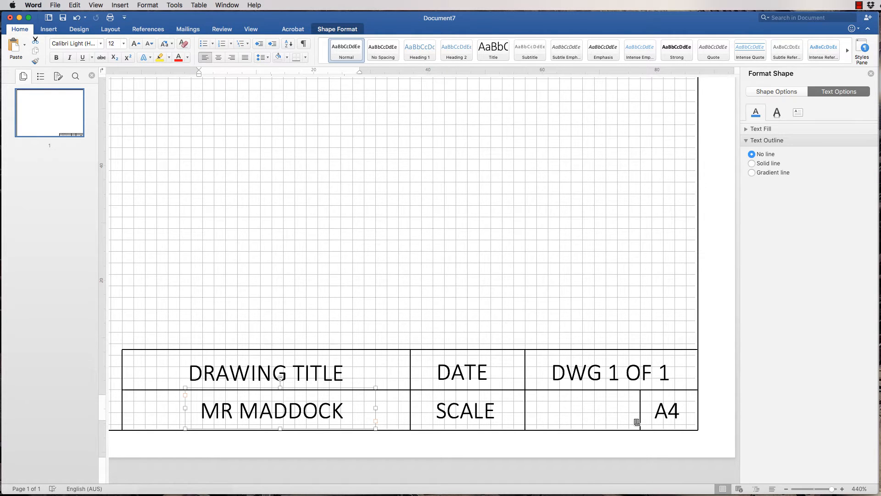
# Hide the gridlines on the full page and deselect the drafter's name text box
pyautogui.moveTo(832, 491); pyautogui.dragTo(818, 492)
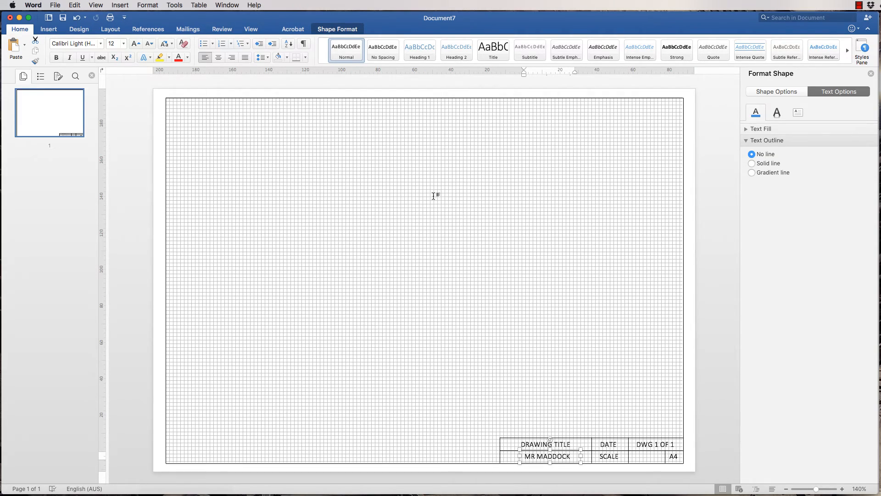
pyautogui.click(95, 5)
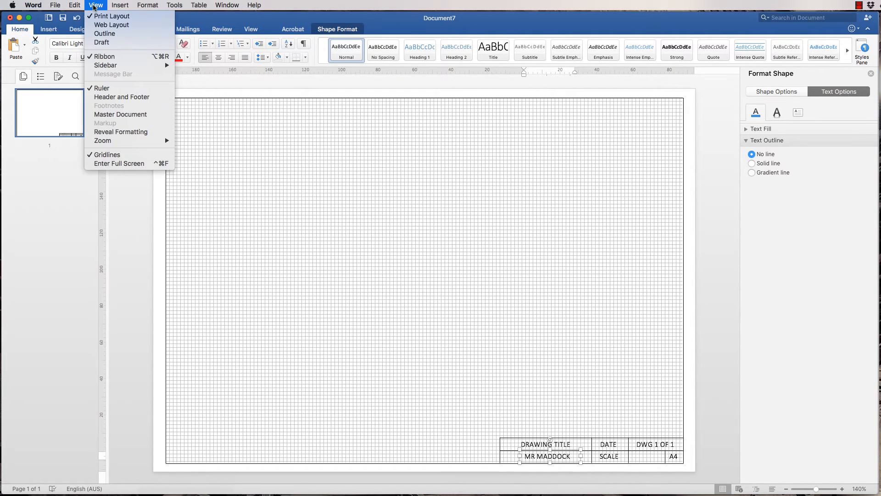
pyautogui.click(107, 154)
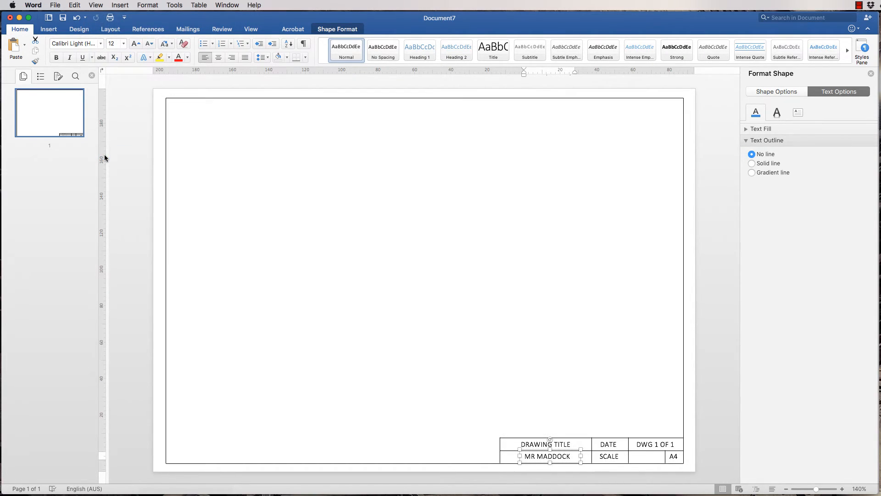
pyautogui.click(199, 123)
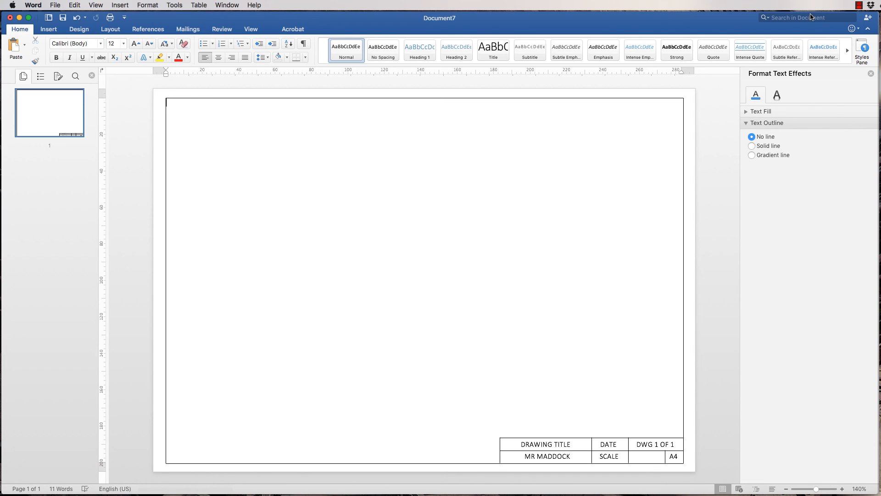
pyautogui.click(858, 5)
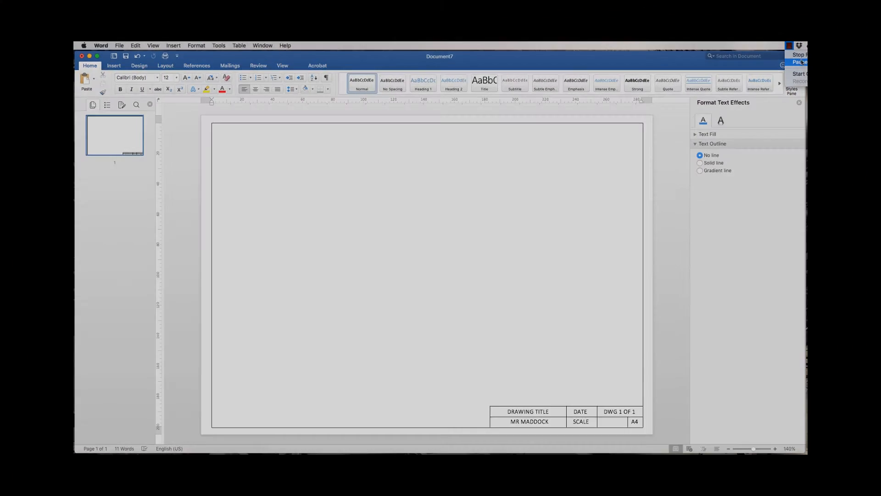